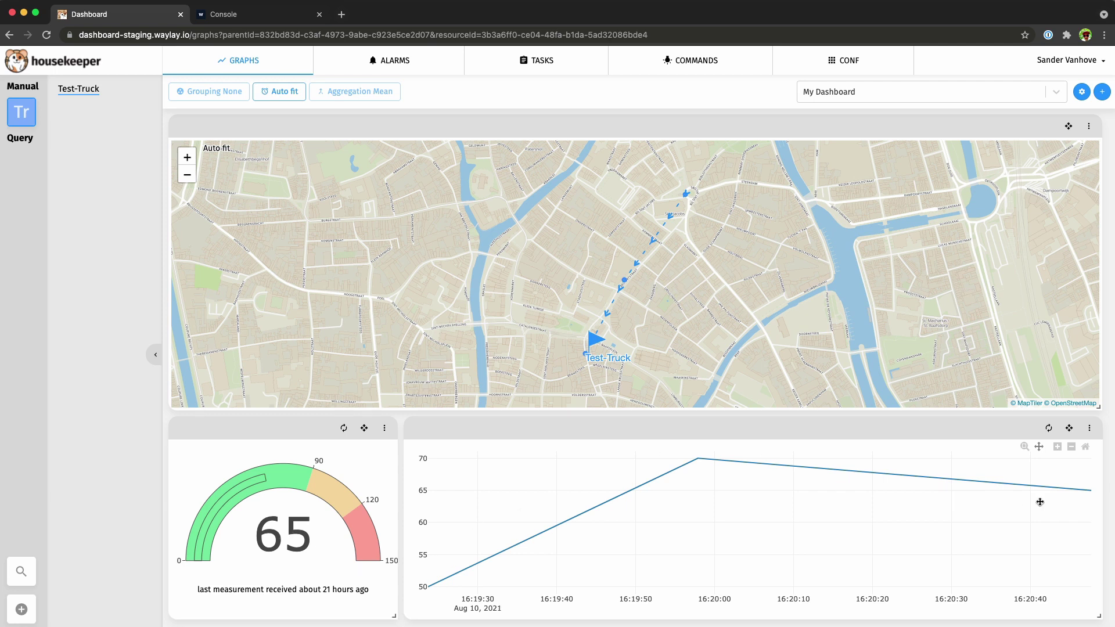
# Switch to the Waylay Console tab showing its welcome page.
pyautogui.click(263, 17)
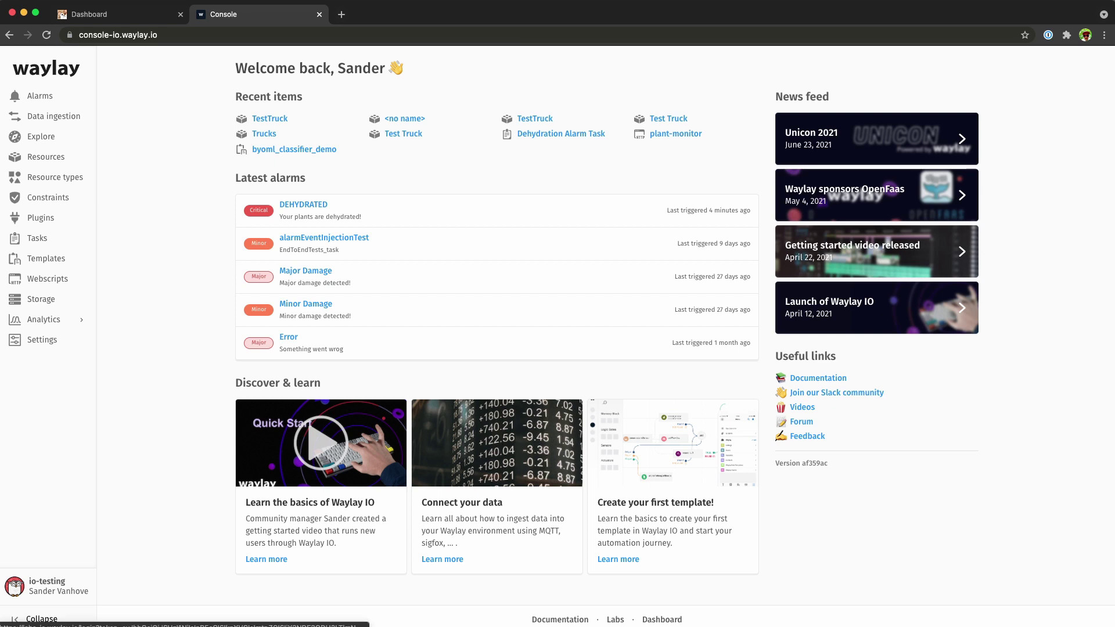
# Open the Dashboard app in a new tab, sign in with the saved account, and choose the io-testing tenant.
pyautogui.click(662, 619)
pyautogui.click(398, 15)
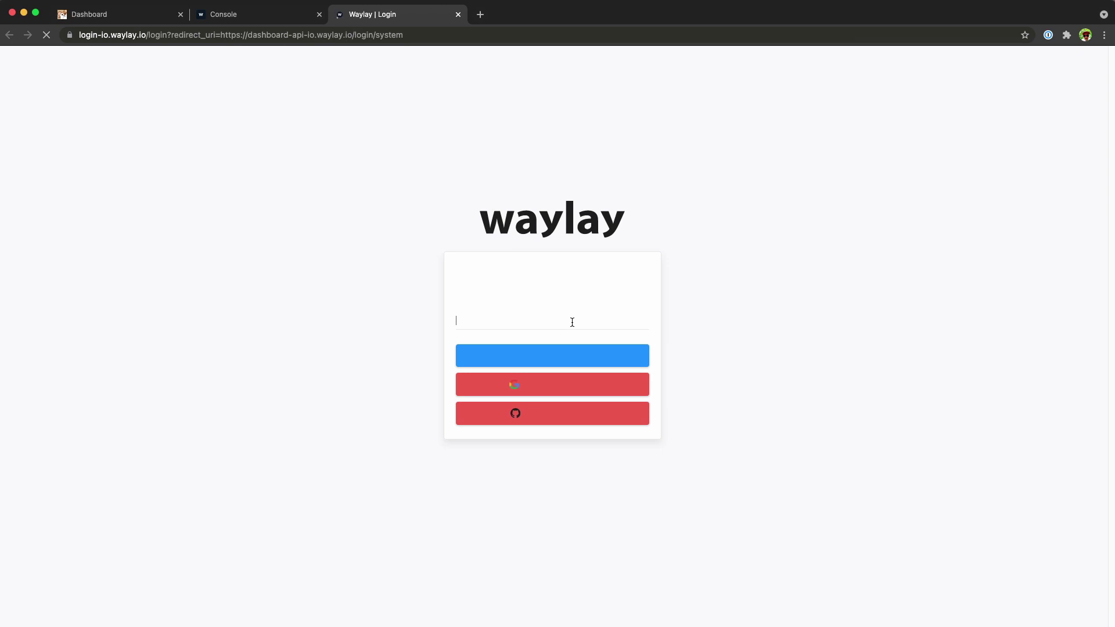
pyautogui.click(555, 321)
pyautogui.click(535, 341)
pyautogui.click(534, 356)
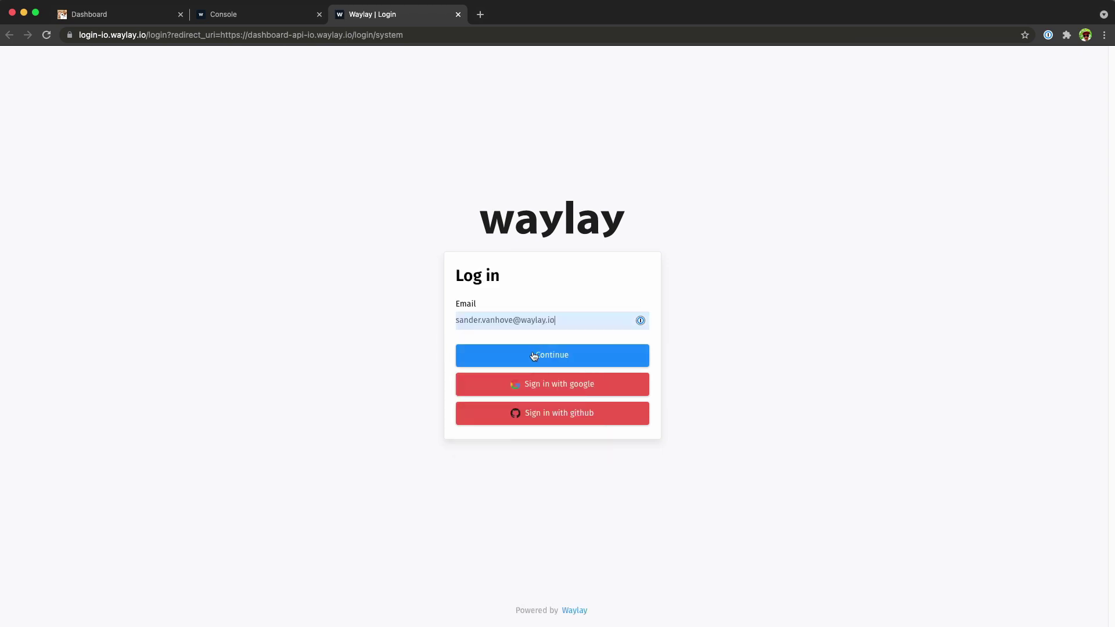
pyautogui.click(523, 389)
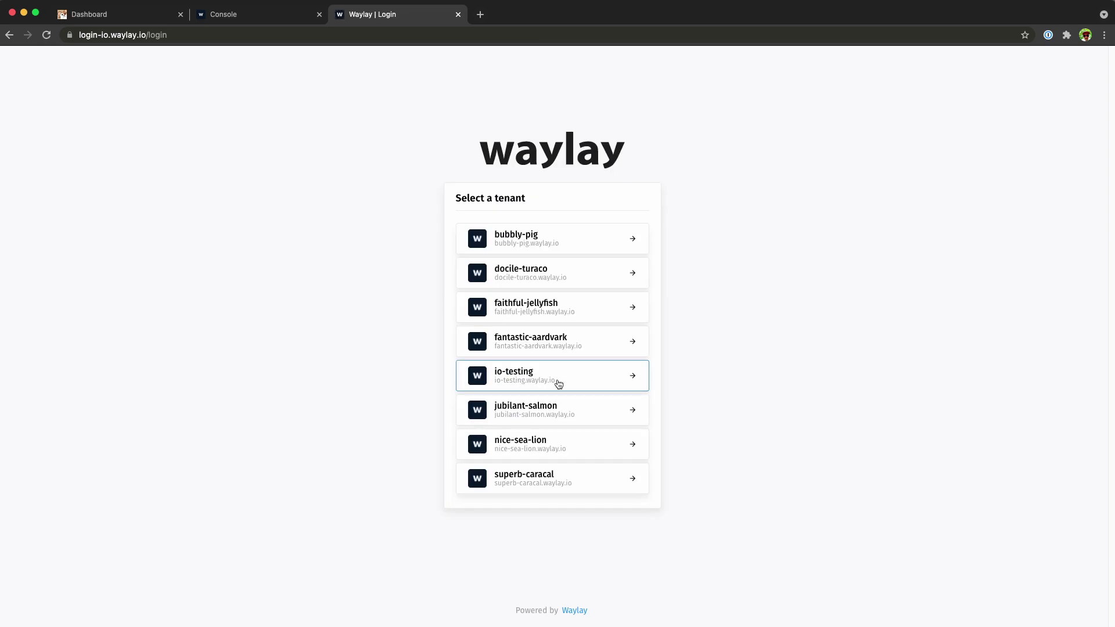
pyautogui.click(558, 384)
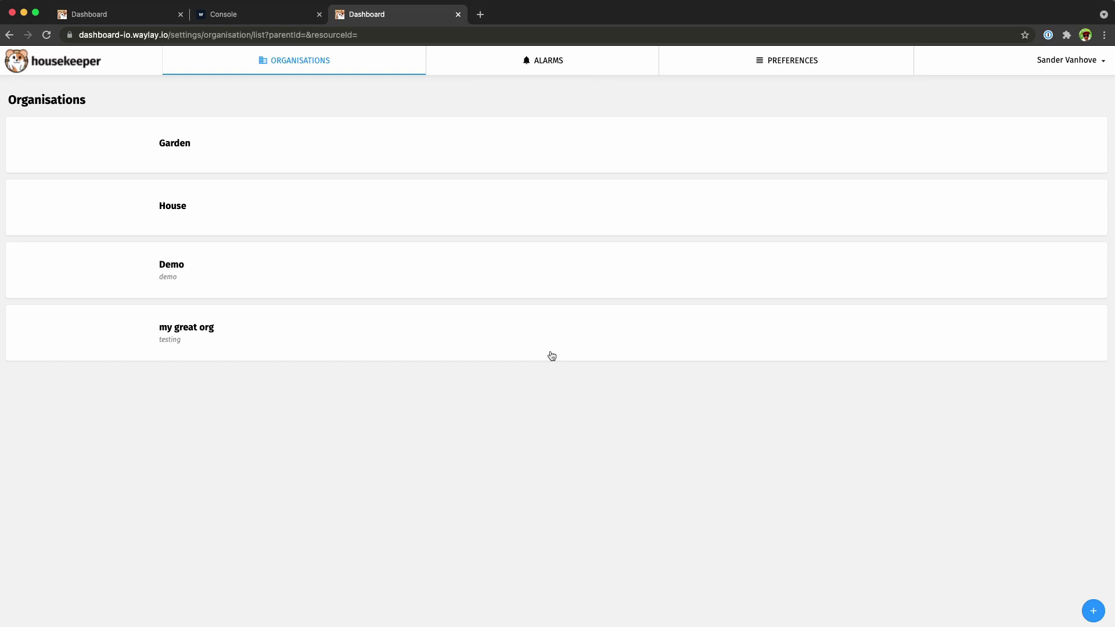
# Create an organisation named Transportation and log into it as admin.
pyautogui.click(1093, 611)
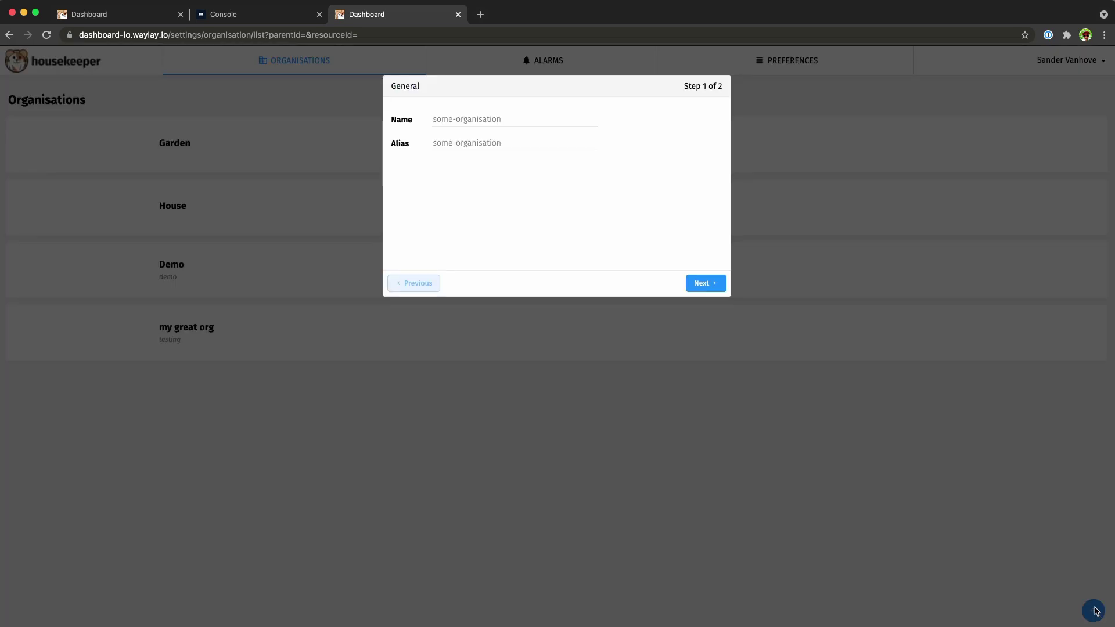
pyautogui.click(521, 124)
pyautogui.write('Transpo')
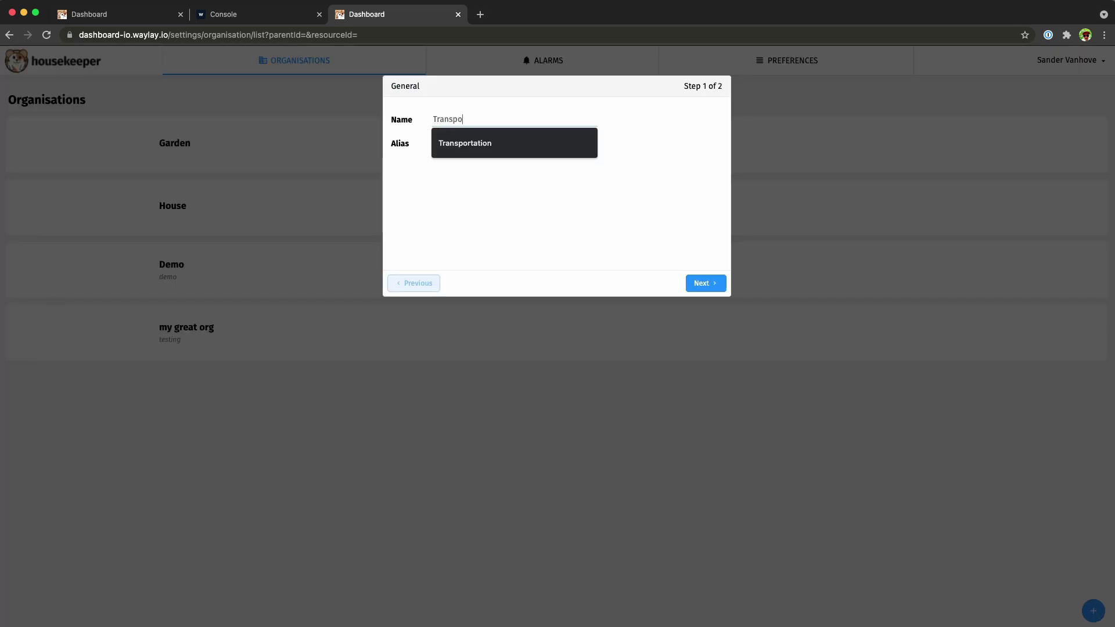
pyautogui.write('rtation')
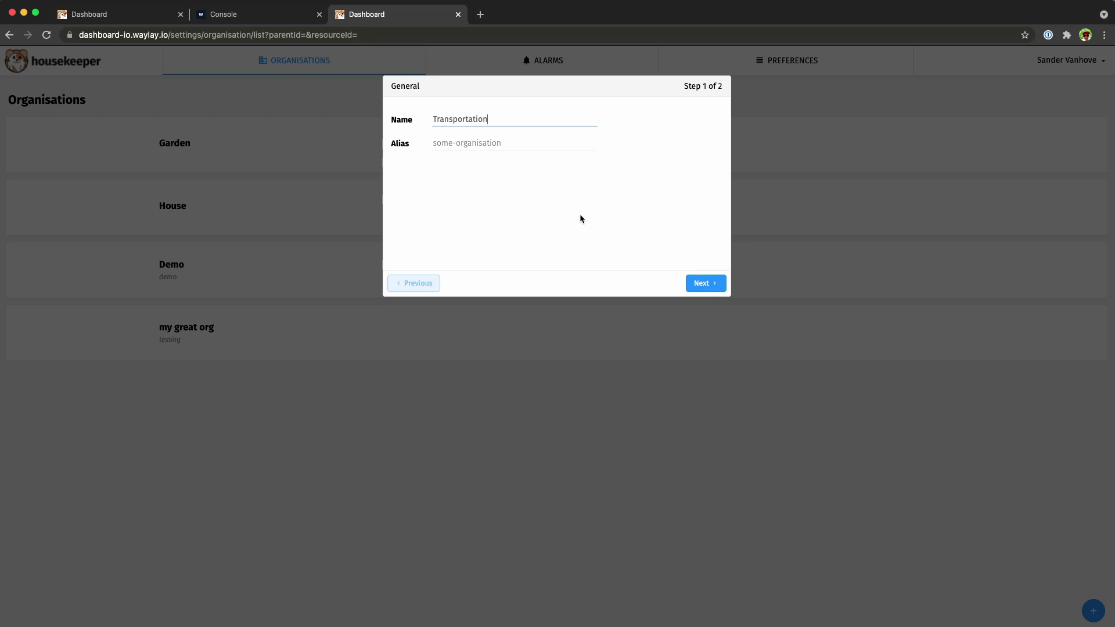
pyautogui.press('Return')
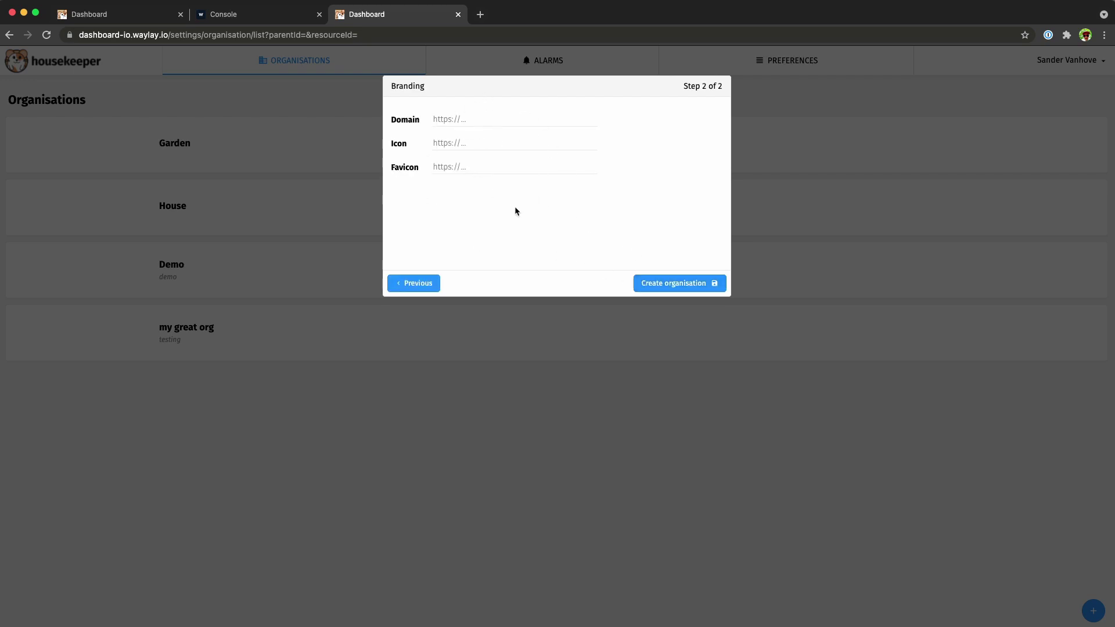
pyautogui.click(672, 284)
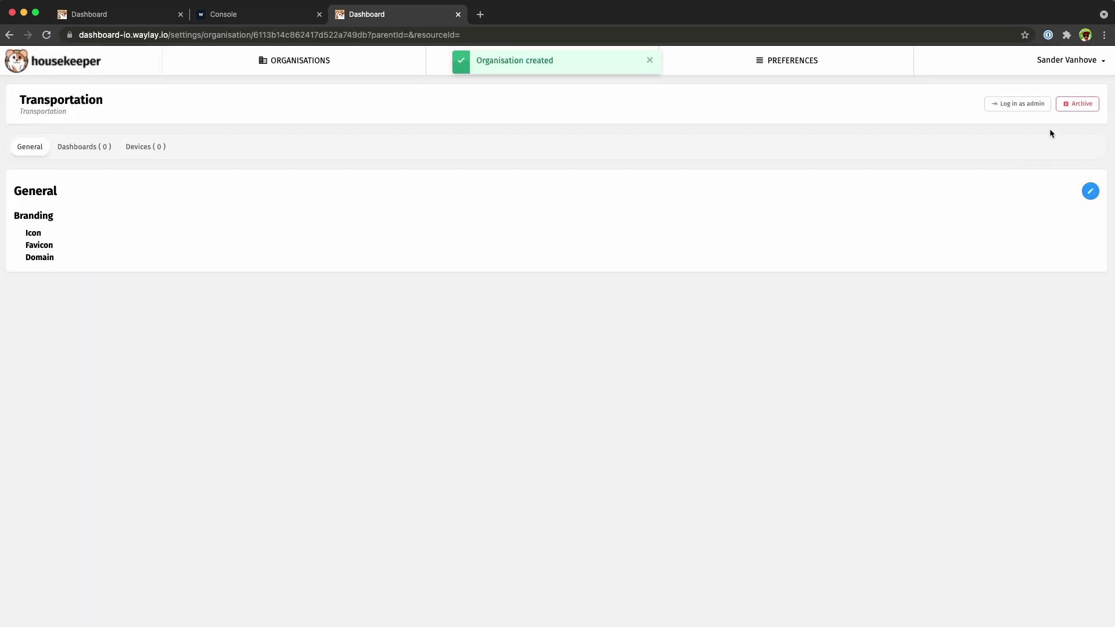
pyautogui.click(1039, 103)
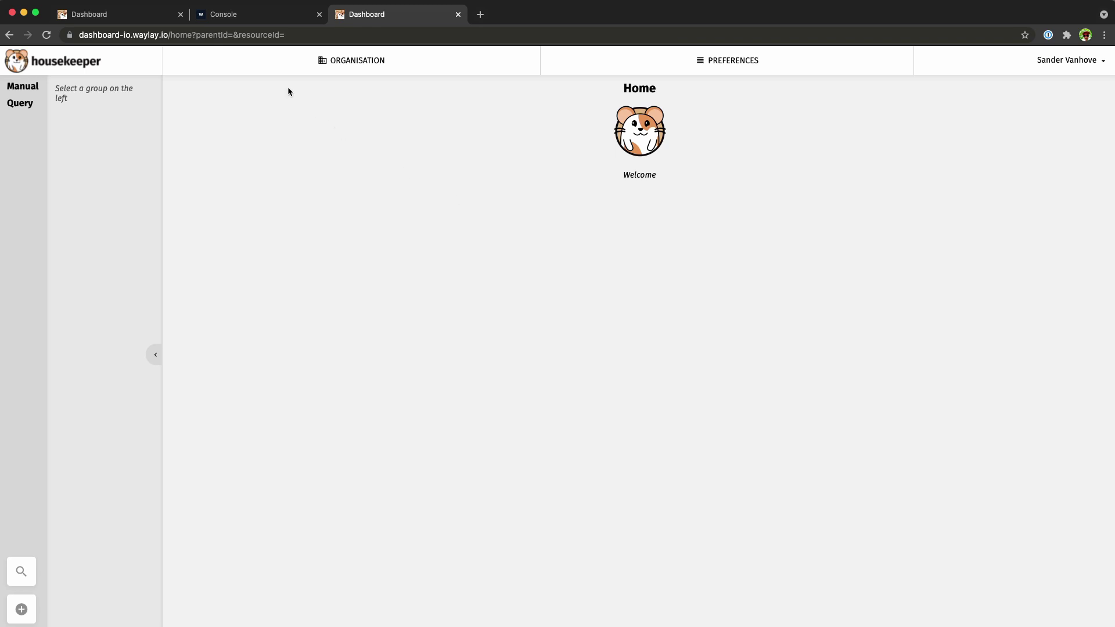
# Back in the Console, create a new resource named TestTruck.
pyautogui.click(264, 15)
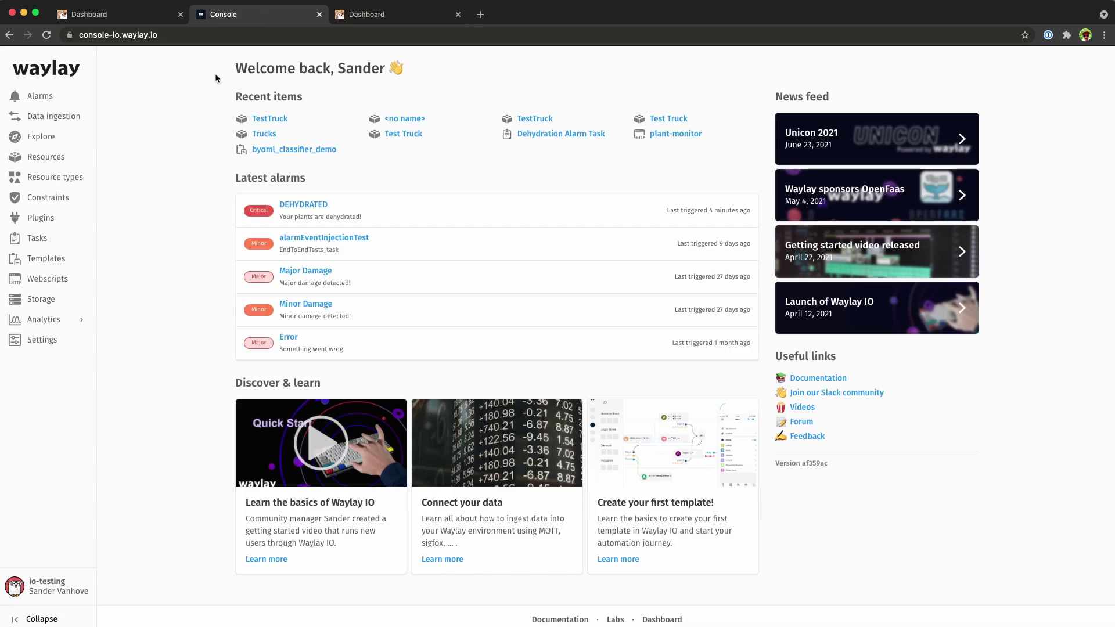
pyautogui.click(60, 156)
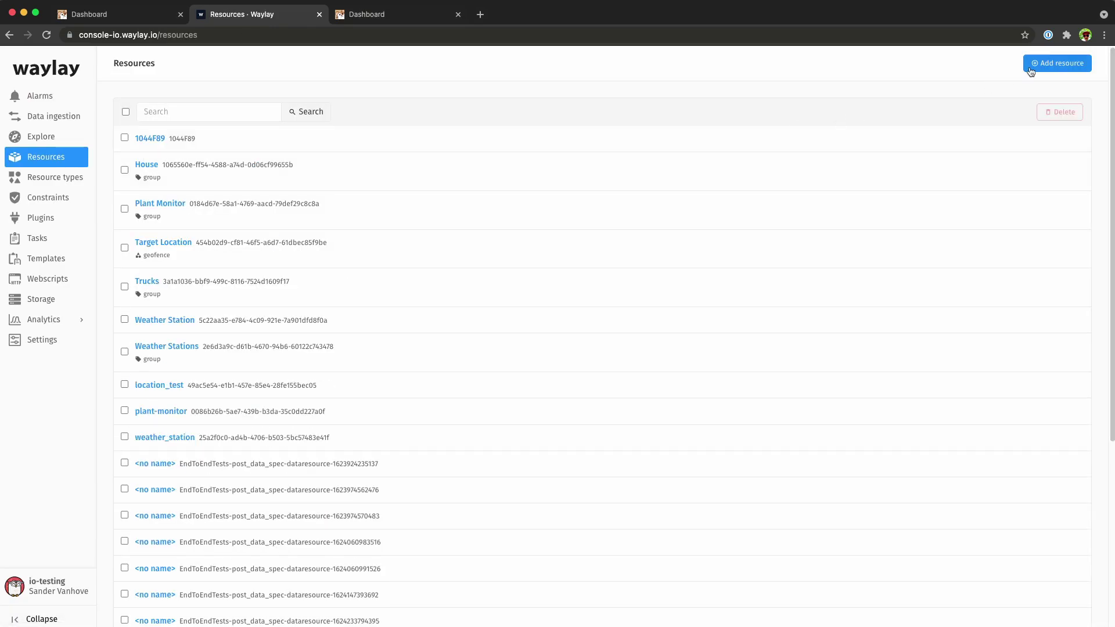
pyautogui.click(1031, 71)
pyautogui.write('Test')
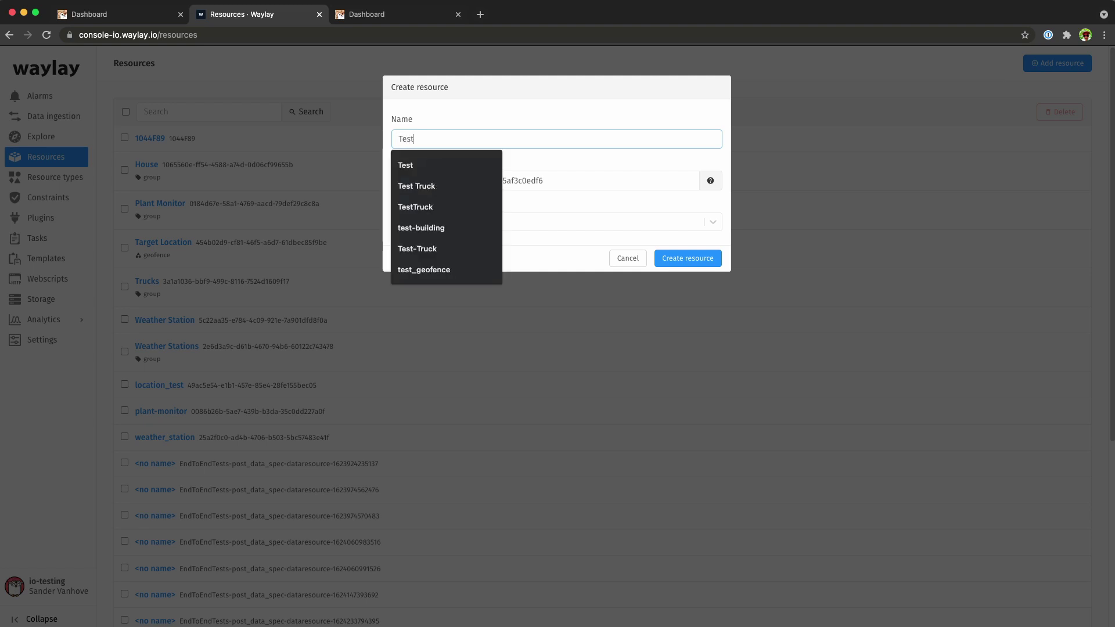
pyautogui.press('BackSpace')
pyautogui.write('Truck')
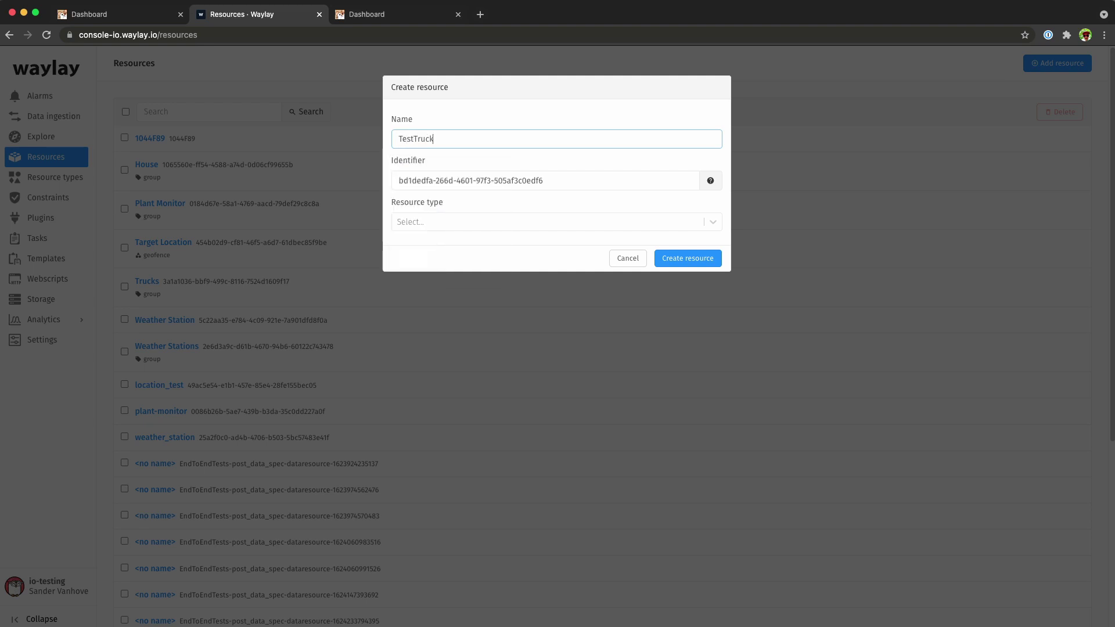
pyautogui.click(692, 259)
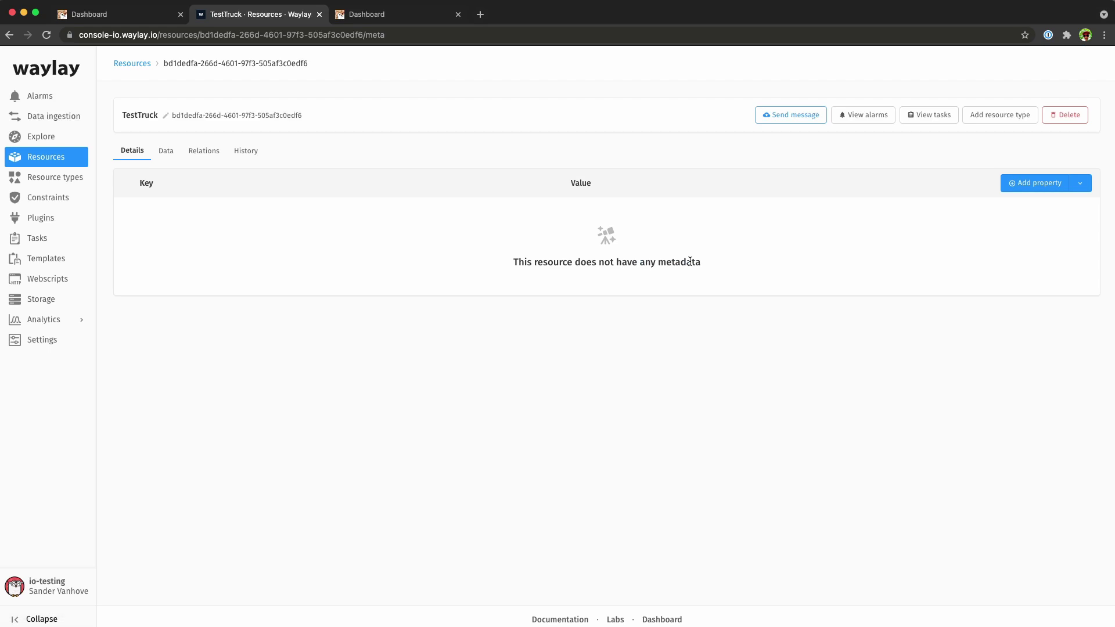
# Give TestTruck a customer property set to Transportation and open its Data view.
pyautogui.click(1050, 183)
pyautogui.click(1045, 207)
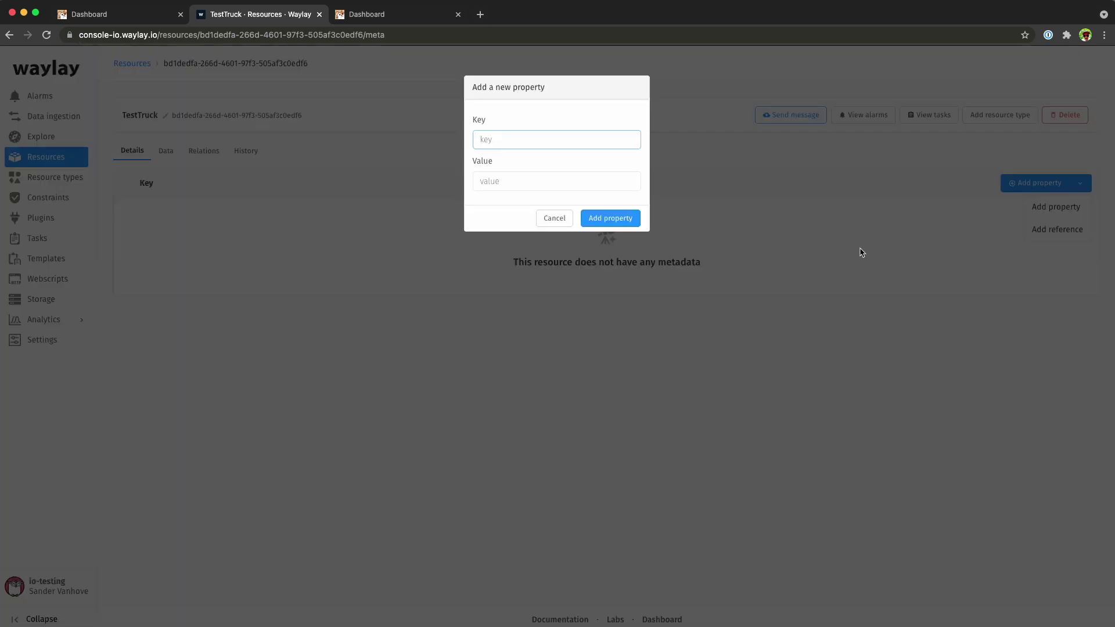
pyautogui.write('custo')
pyautogui.press('Return')
pyautogui.press('Tab')
pyautogui.write('Transpor')
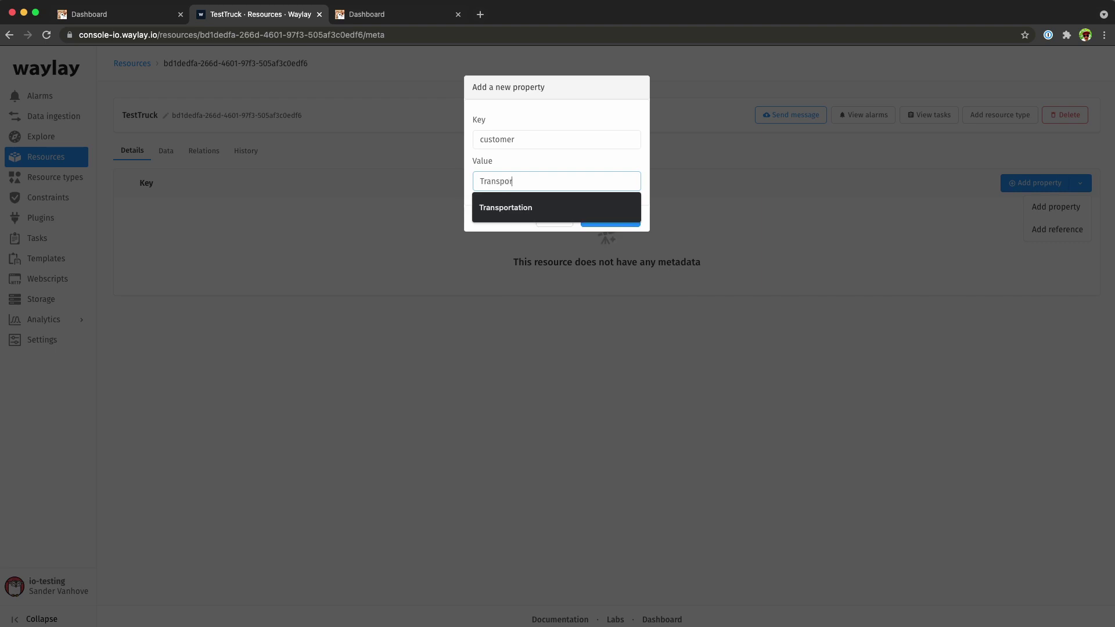
pyautogui.write('tation')
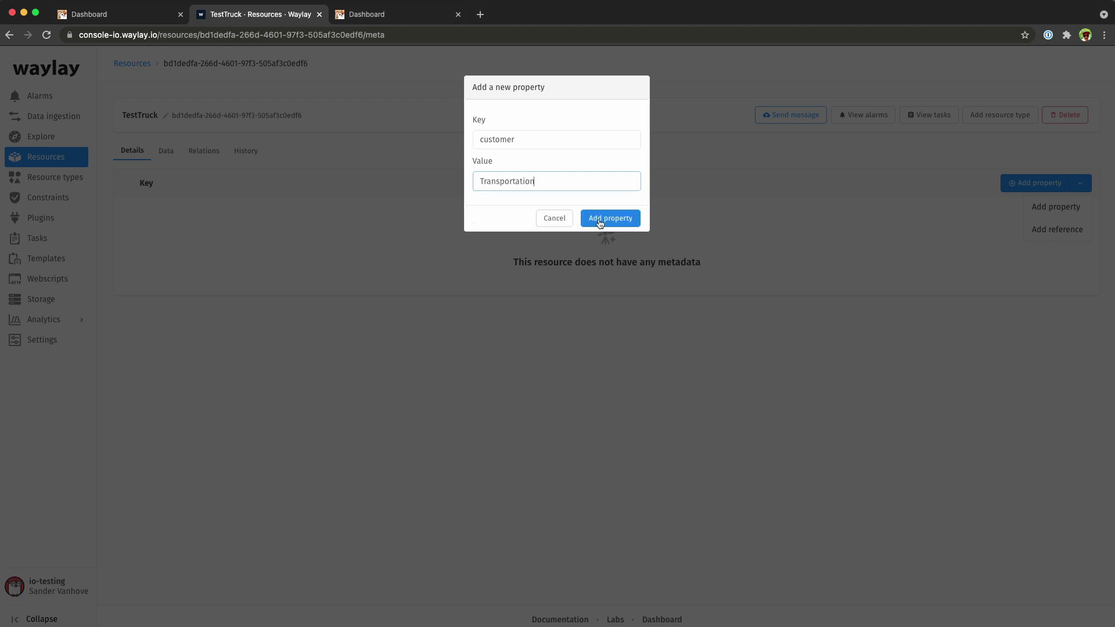
pyautogui.click(598, 219)
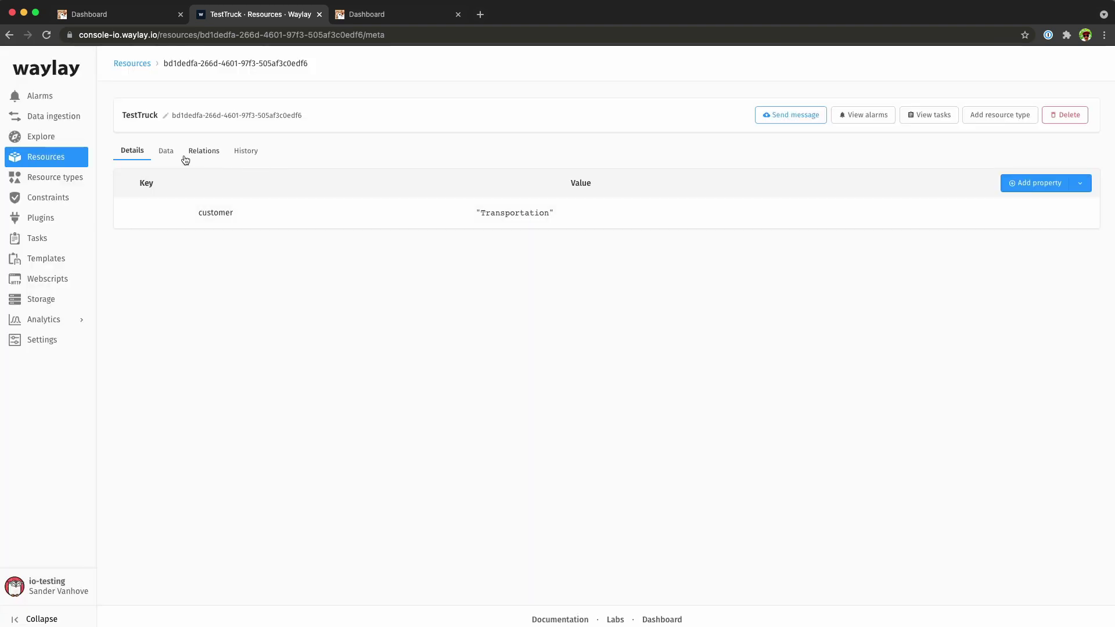
pyautogui.click(168, 153)
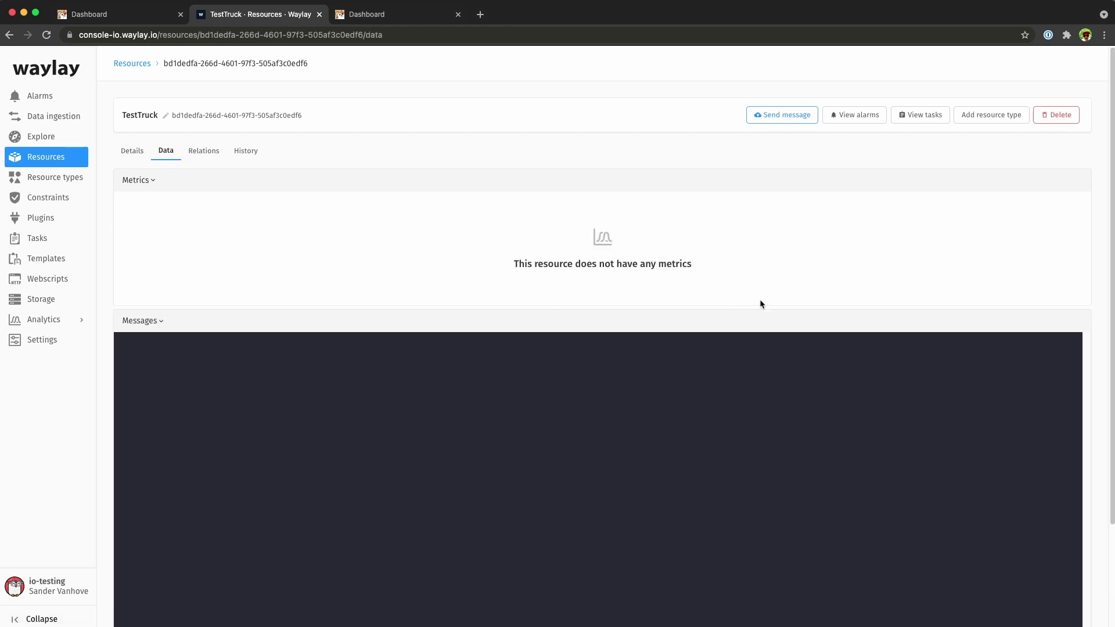
# Send TestTruck a position message with speed 50, copied from the VS Code samples.
pyautogui.click(781, 116)
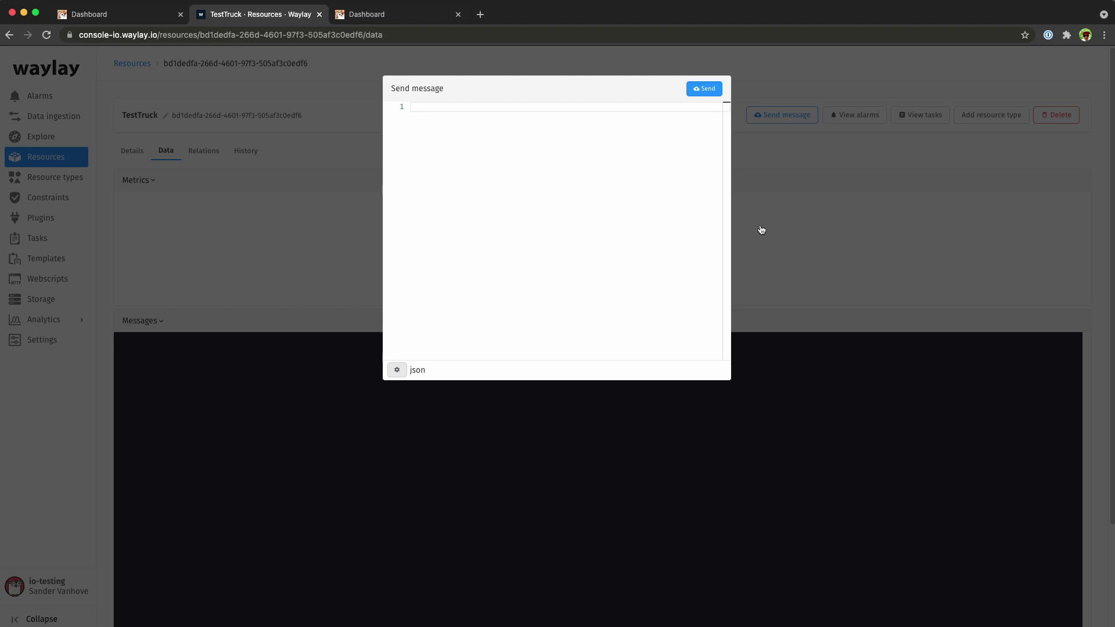
pyautogui.press('super+Tab')
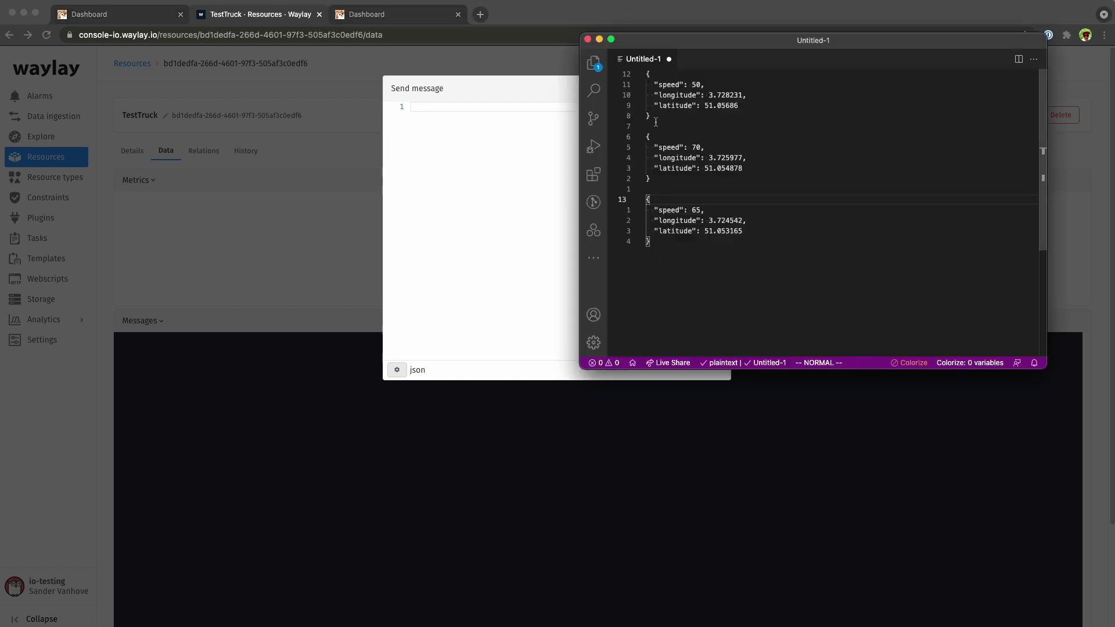
pyautogui.moveTo(655, 121); pyautogui.dragTo(645, 75)
pyautogui.press('super+c')
pyautogui.press('super+Tab')
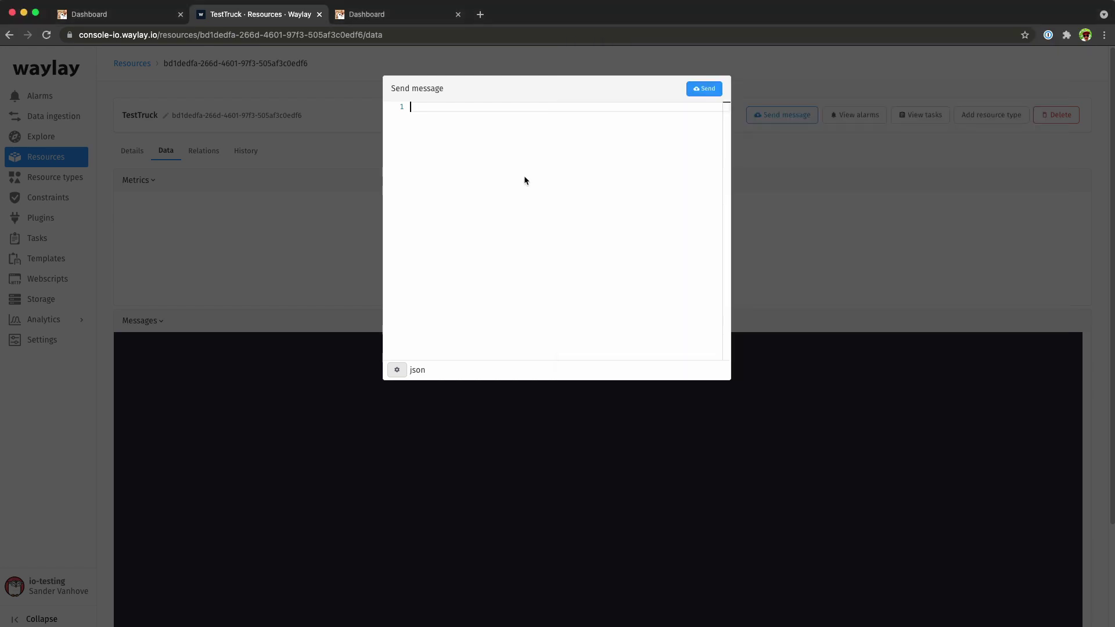
pyautogui.press('super+v')
pyautogui.click(711, 91)
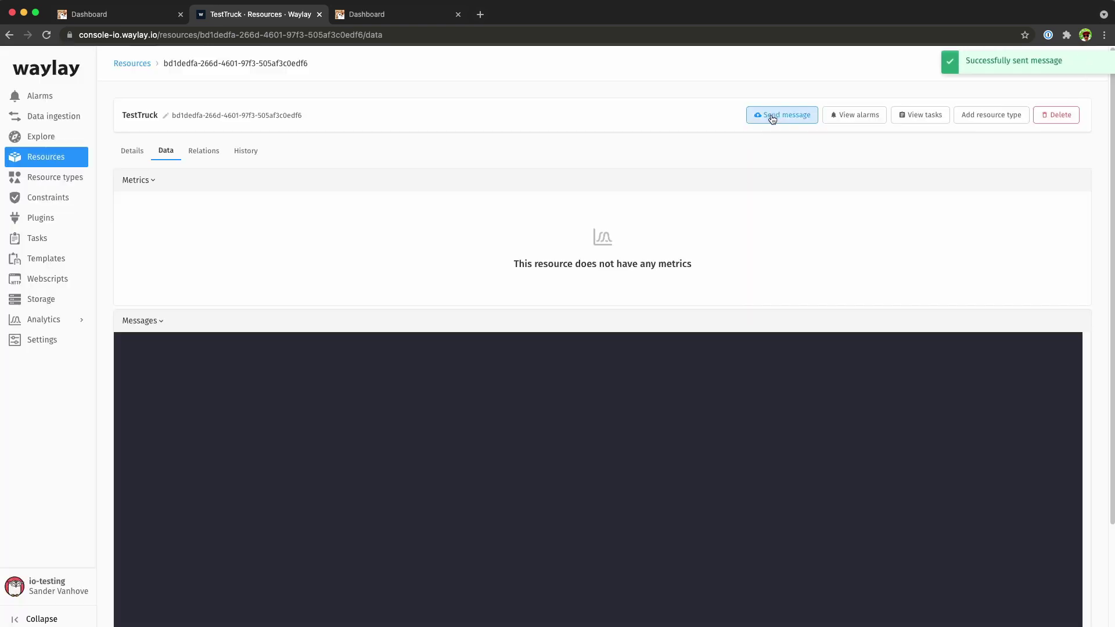
# Send TestTruck a second sample message with speed 70.
pyautogui.click(771, 115)
pyautogui.press('super+Tab')
pyautogui.moveTo(652, 179); pyautogui.dragTo(629, 137)
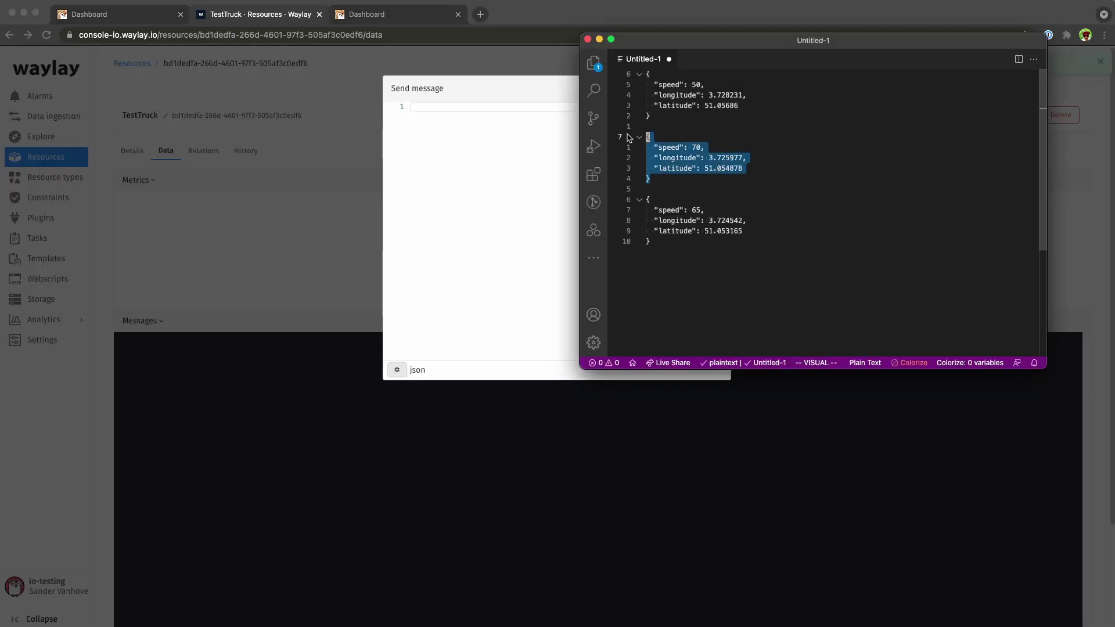
pyautogui.press('super+c')
pyautogui.press('super+Tab')
pyautogui.press('super+v')
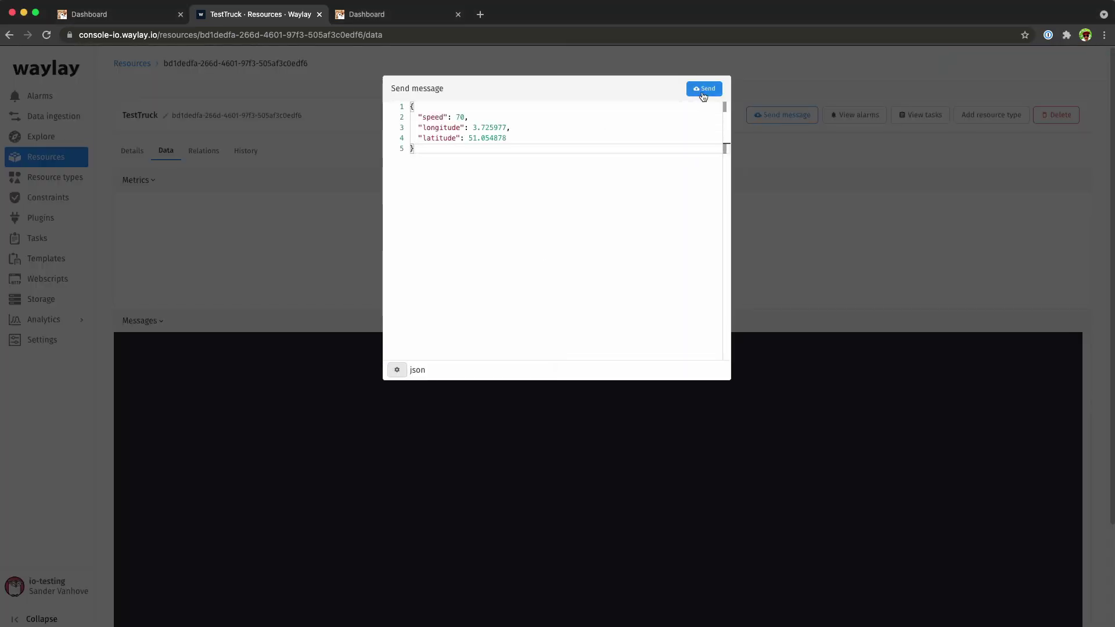
pyautogui.click(703, 90)
# Send TestTruck a third message with speed 65, then return to the Housekeeper home page.
pyautogui.click(761, 115)
pyautogui.press('super+Tab')
pyautogui.moveTo(650, 242); pyautogui.dragTo(639, 212)
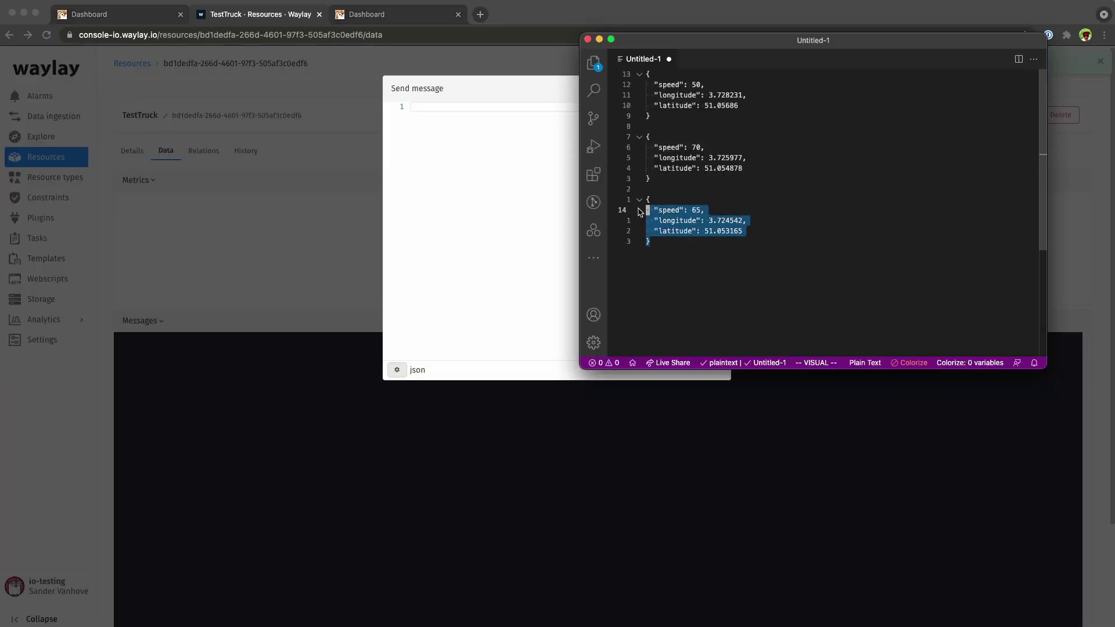
pyautogui.press('super+c')
pyautogui.press('super+Tab')
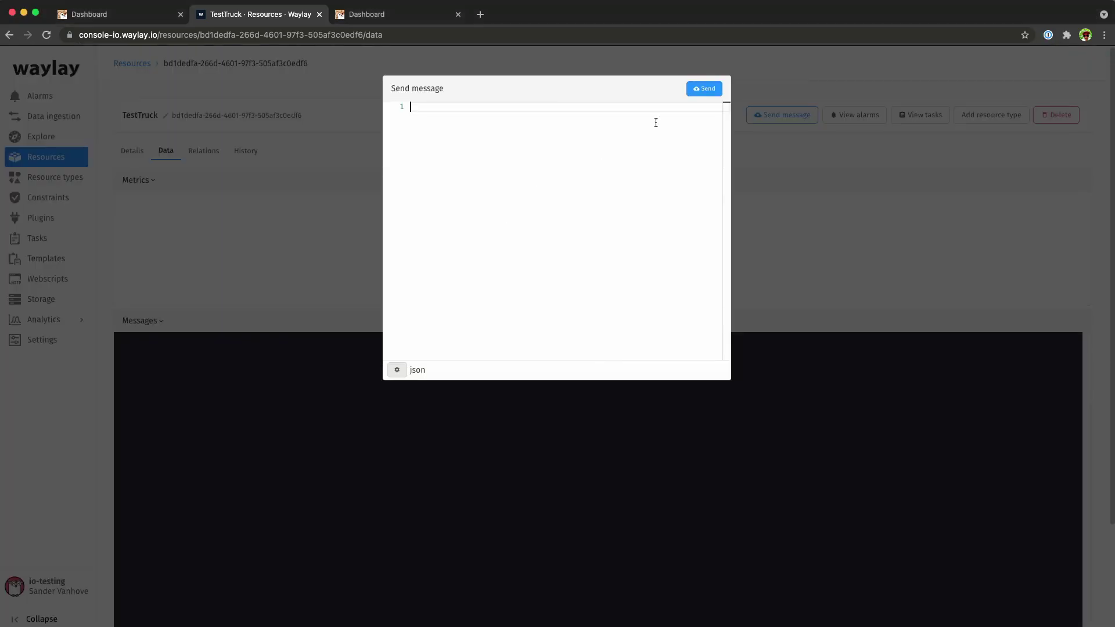
pyautogui.press('super+v')
pyautogui.click(700, 89)
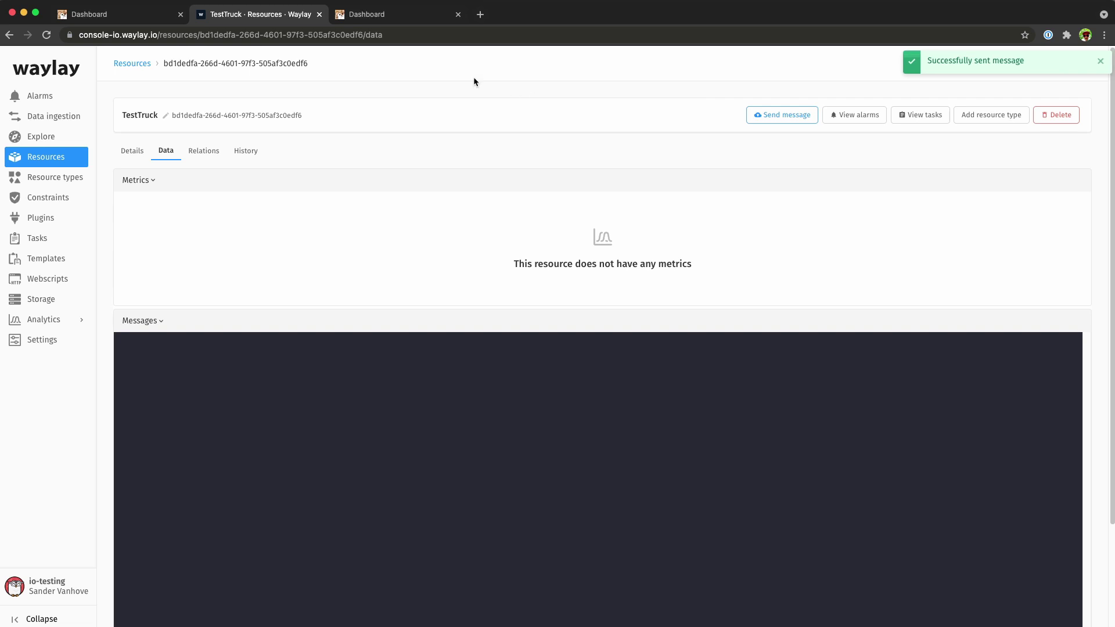
pyautogui.click(408, 19)
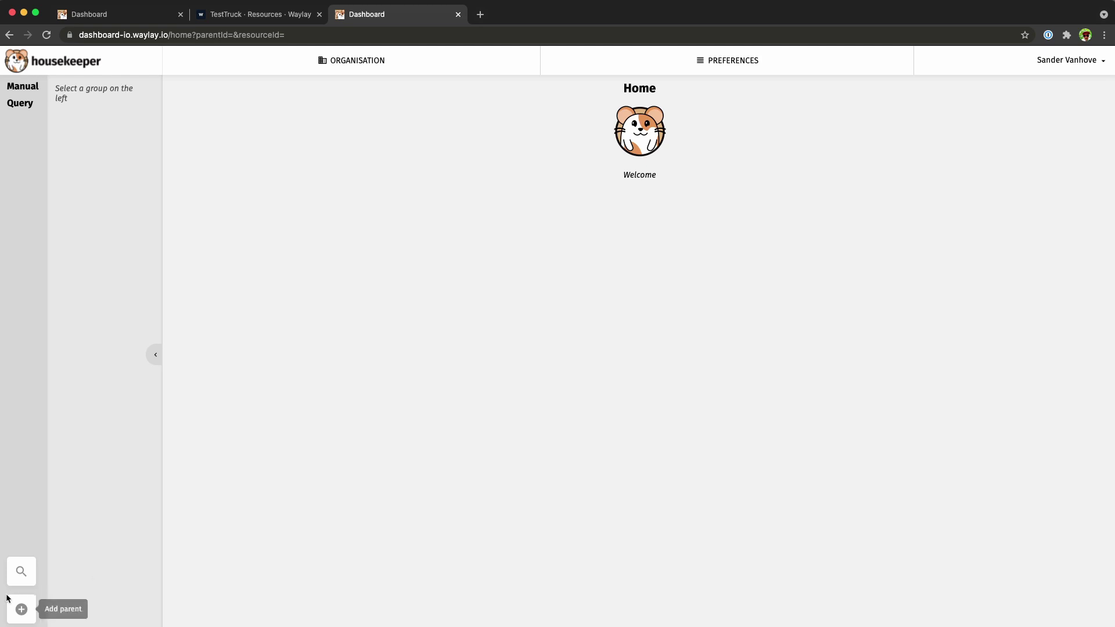
# Create a top-level group named Trucks and open its CONF page.
pyautogui.click(23, 614)
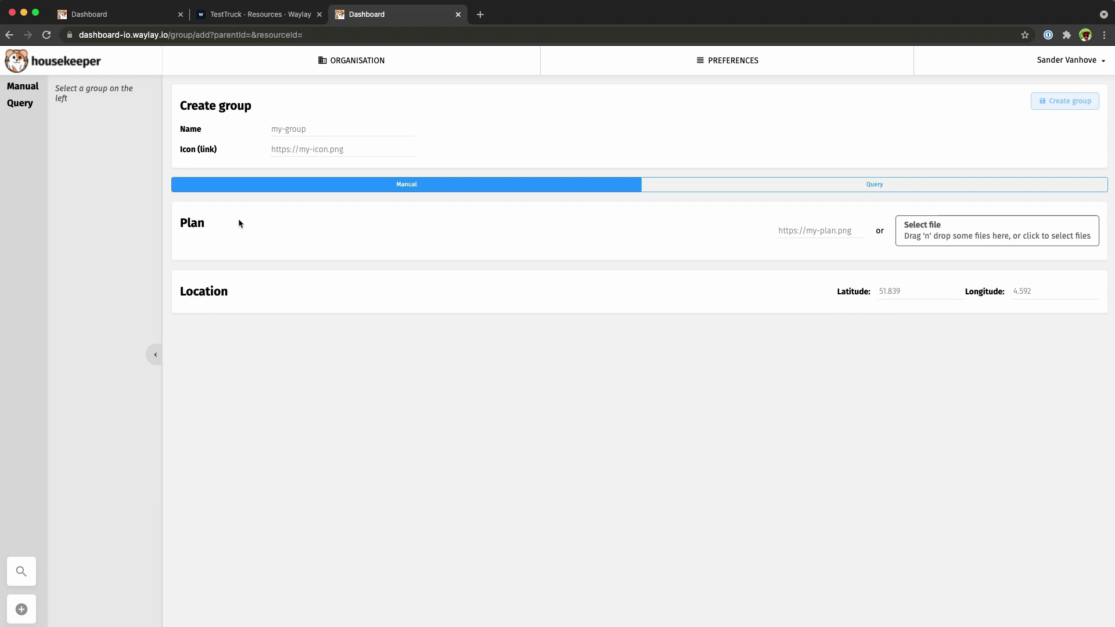
pyautogui.click(281, 130)
pyautogui.write('T')
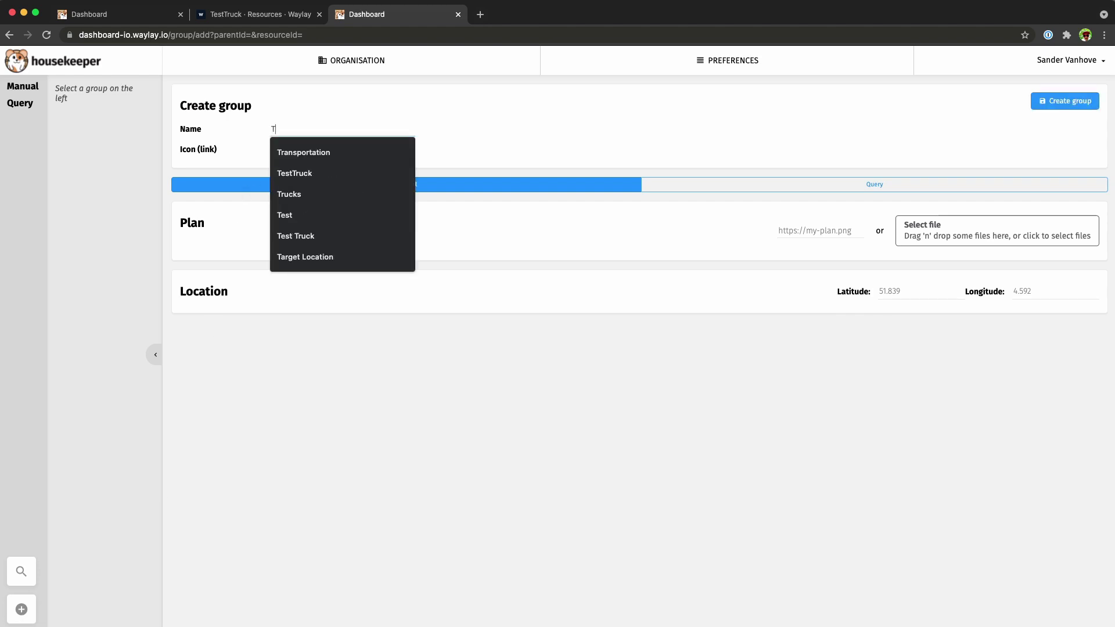
pyautogui.write('rucks')
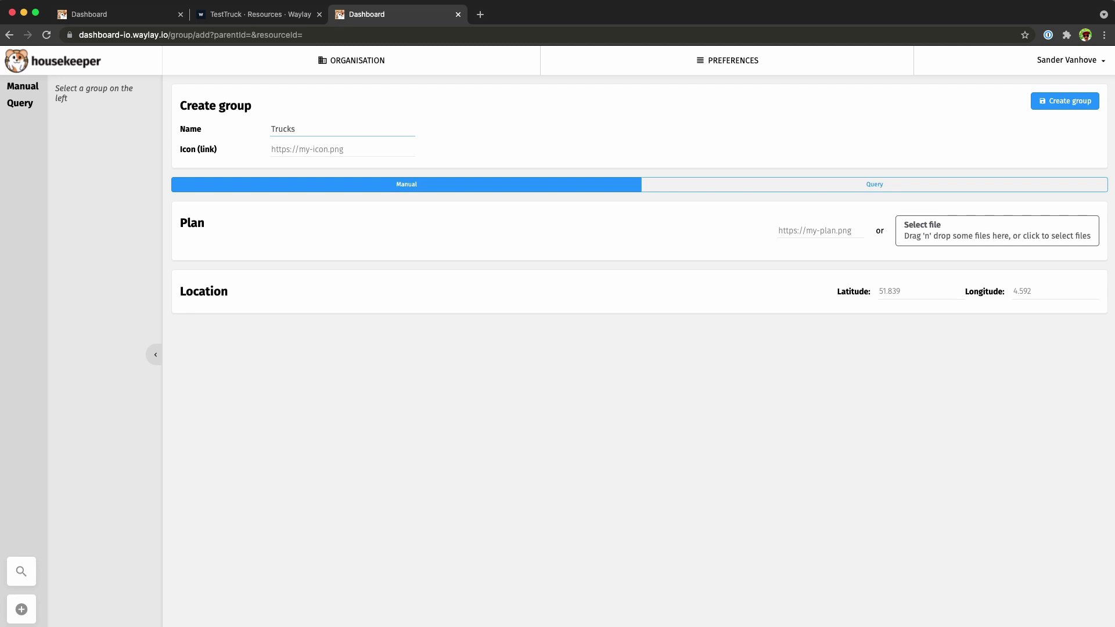
pyautogui.click(1060, 103)
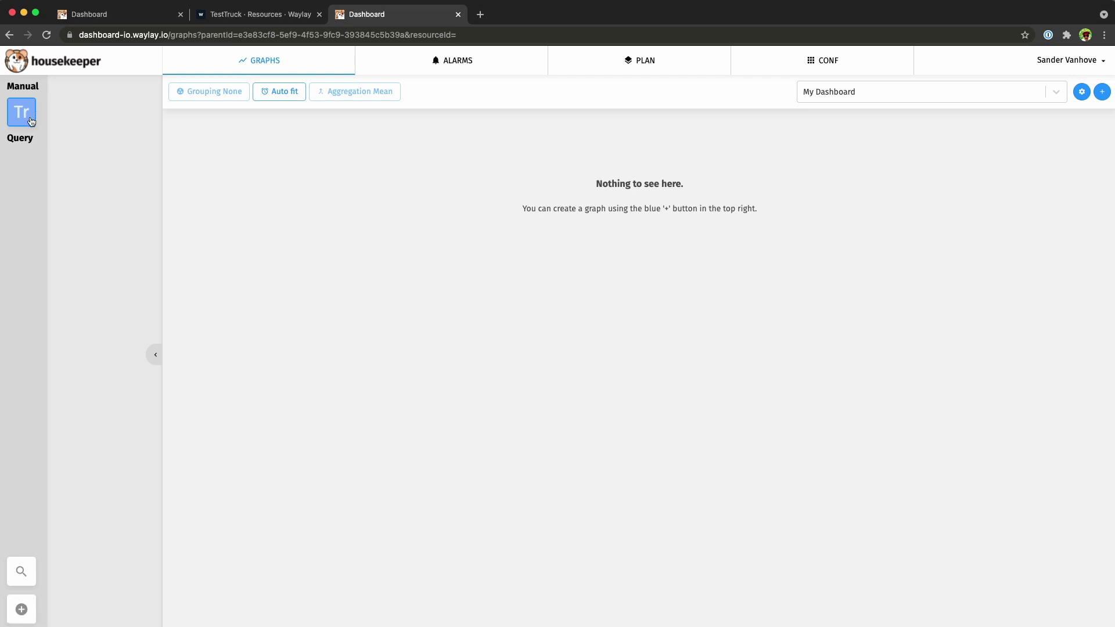
pyautogui.click(815, 64)
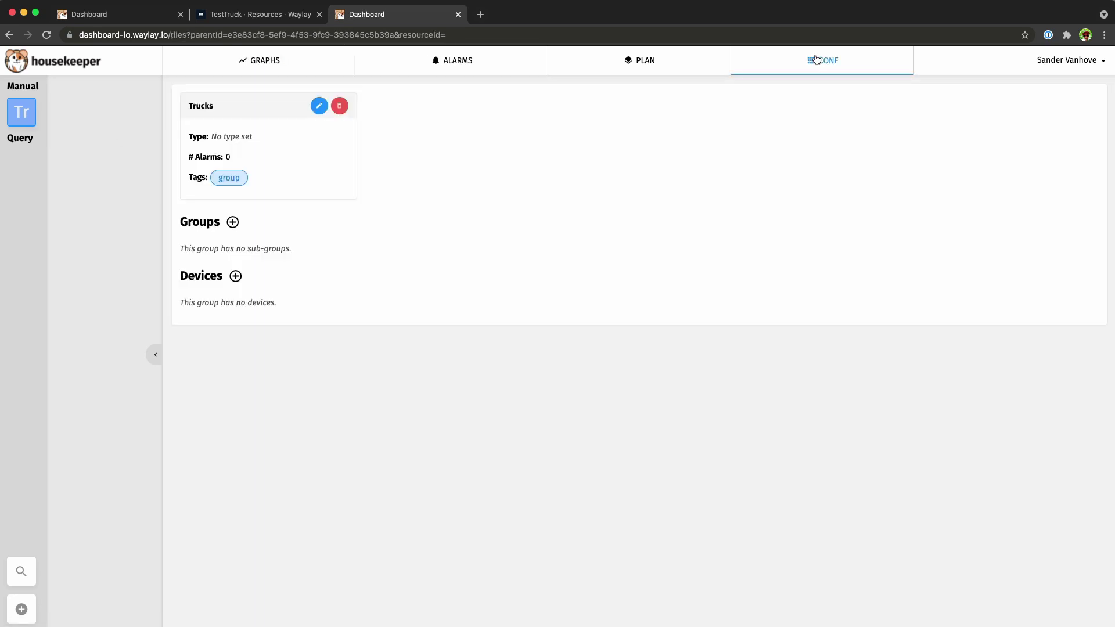
# Add the TestTruck device to the Trucks group and open TestTruck's dashboard.
pyautogui.click(235, 276)
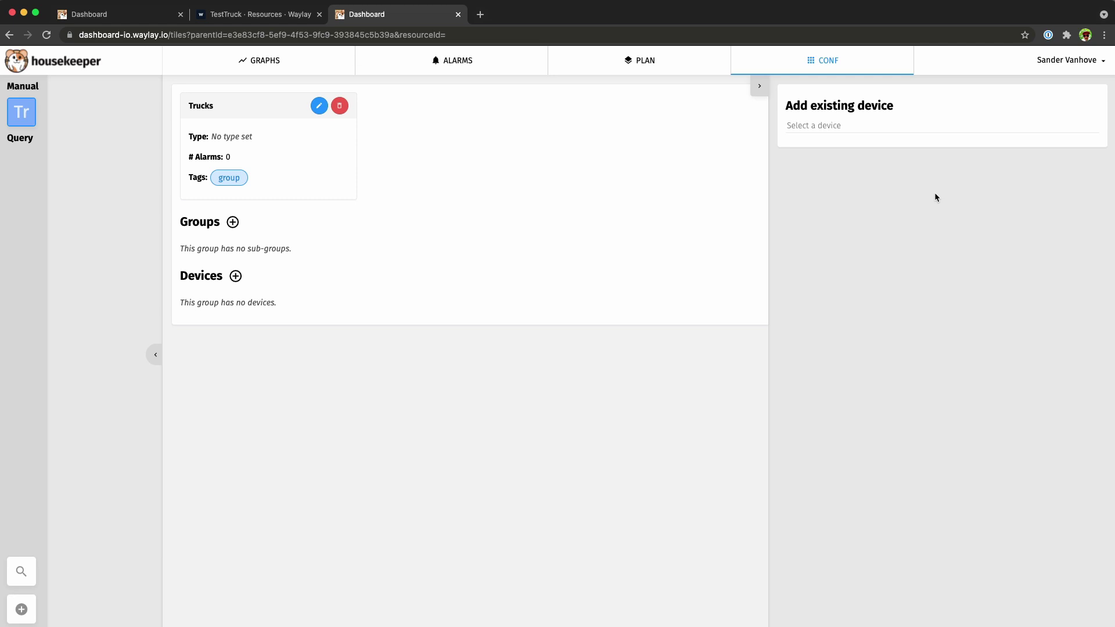
pyautogui.click(865, 126)
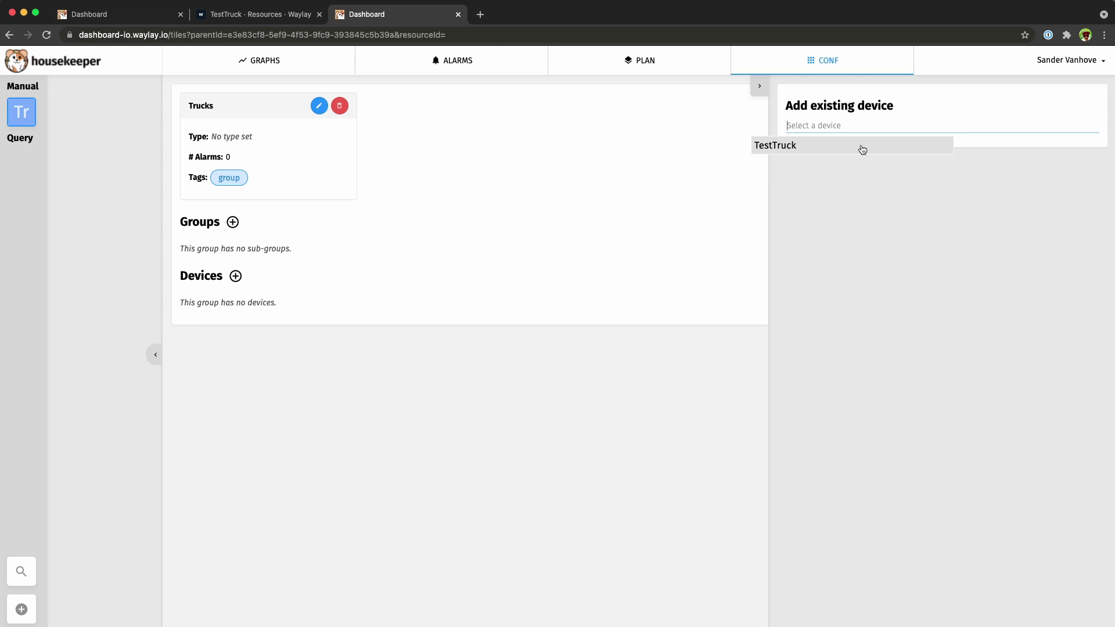
pyautogui.click(863, 150)
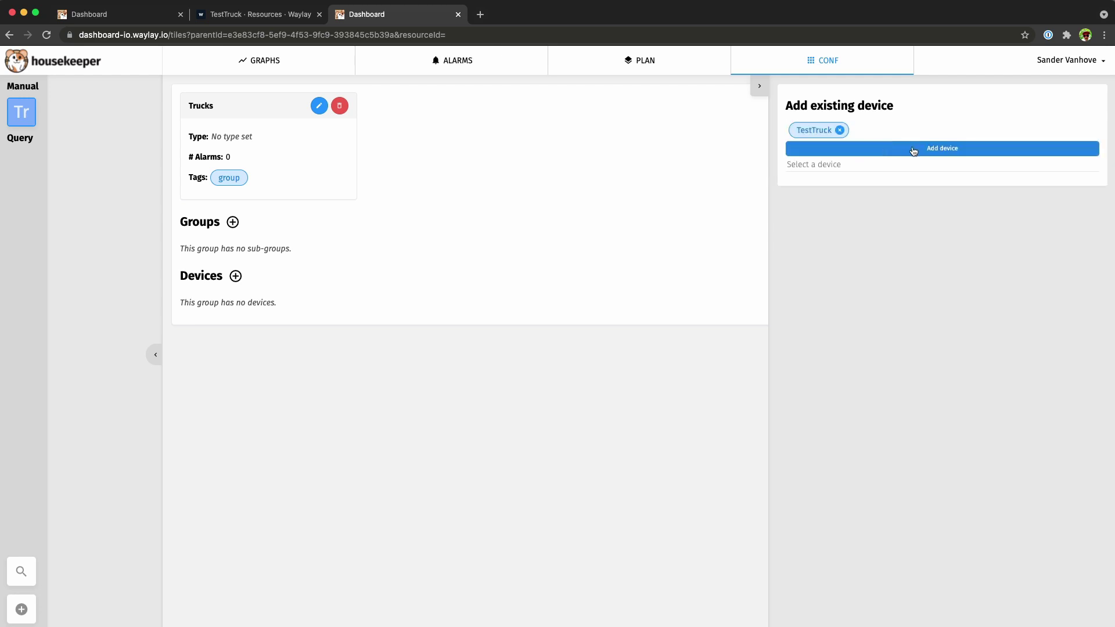
pyautogui.click(912, 149)
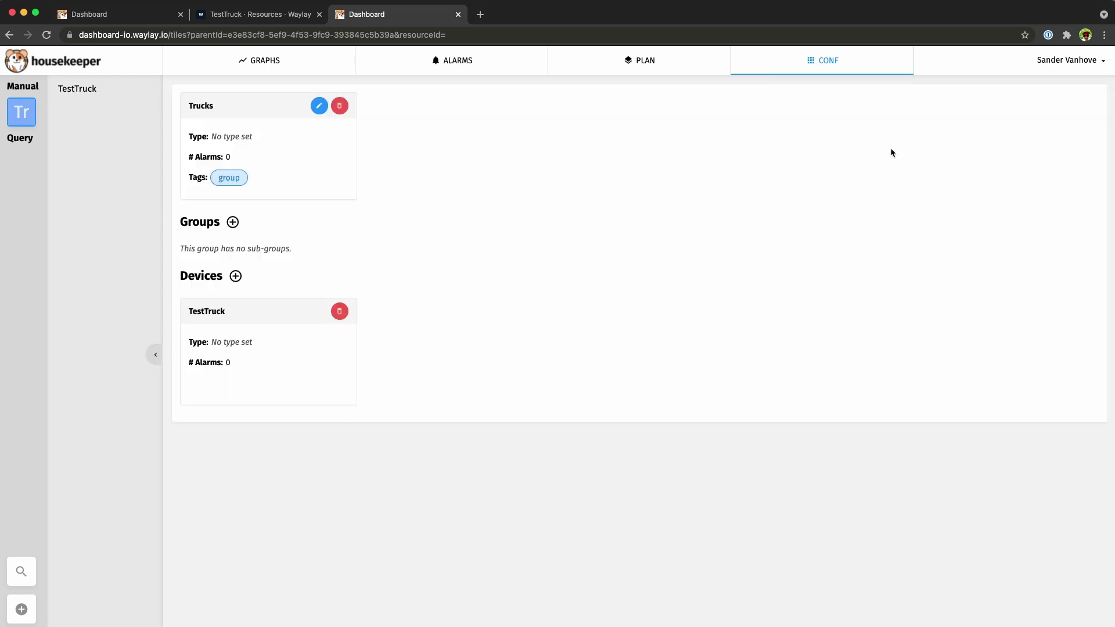
pyautogui.click(76, 90)
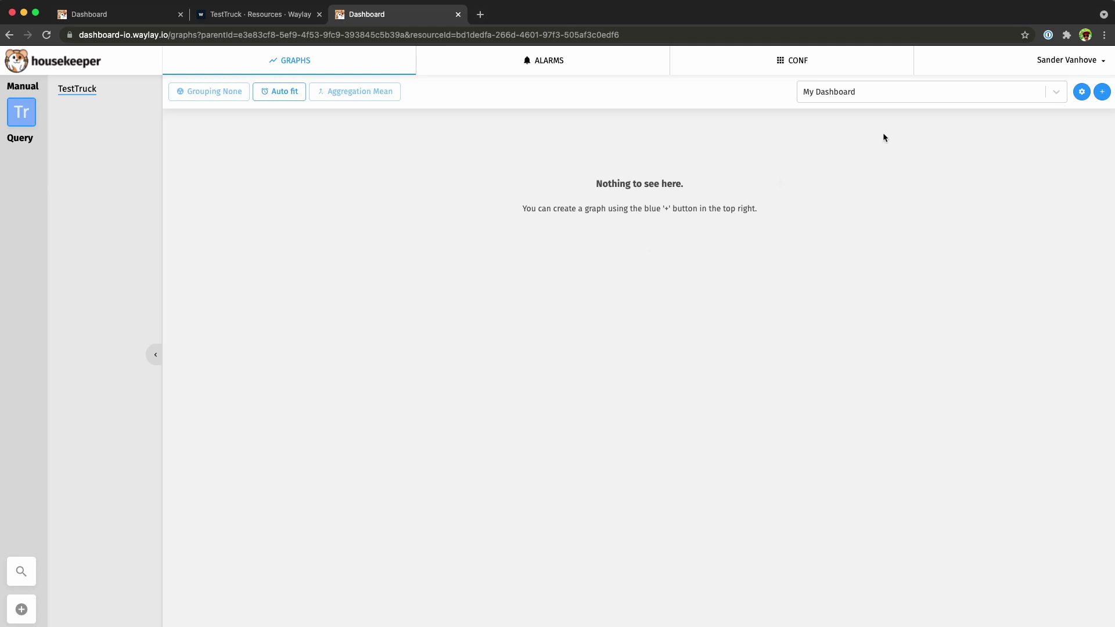
# Add a map widget using the latitude and longitude metrics, stretched to nearly full width.
pyautogui.click(1102, 92)
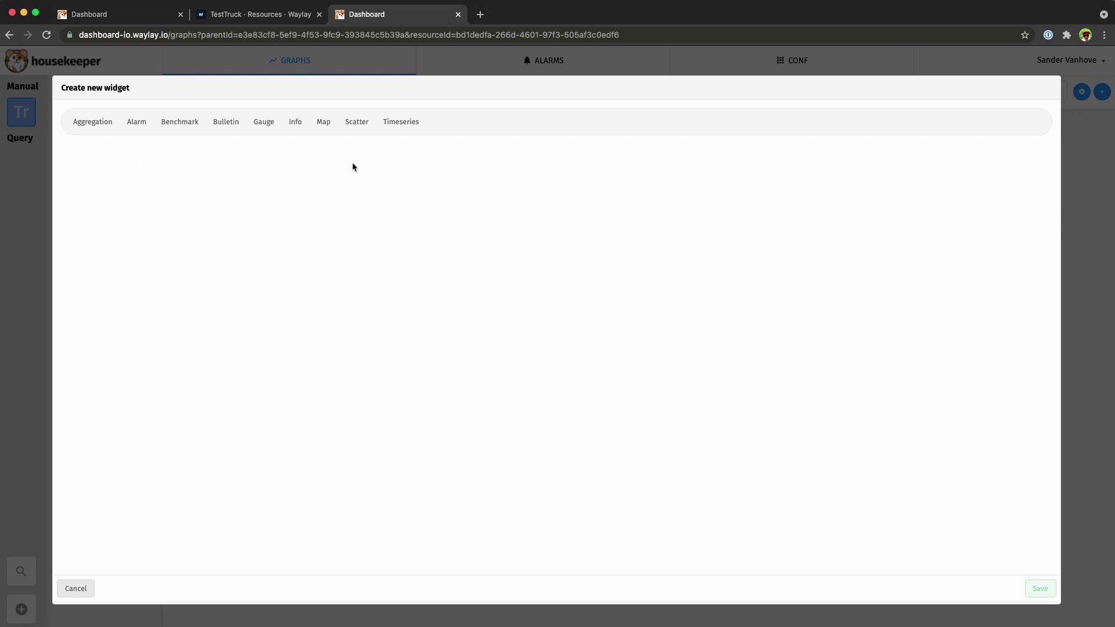
pyautogui.click(324, 123)
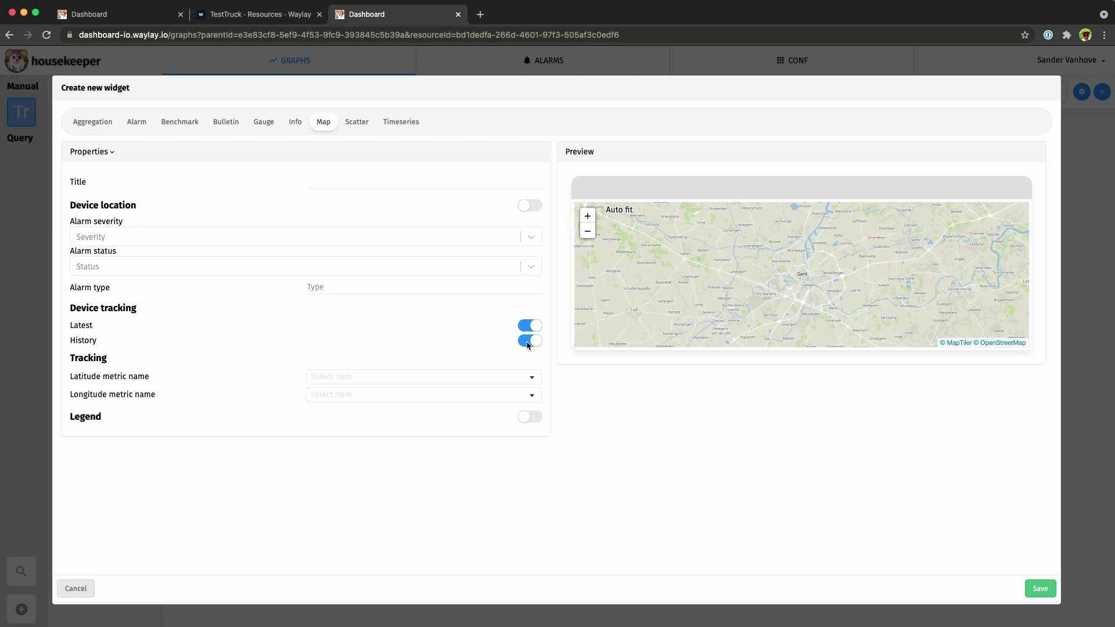
pyautogui.click(510, 377)
pyautogui.click(318, 400)
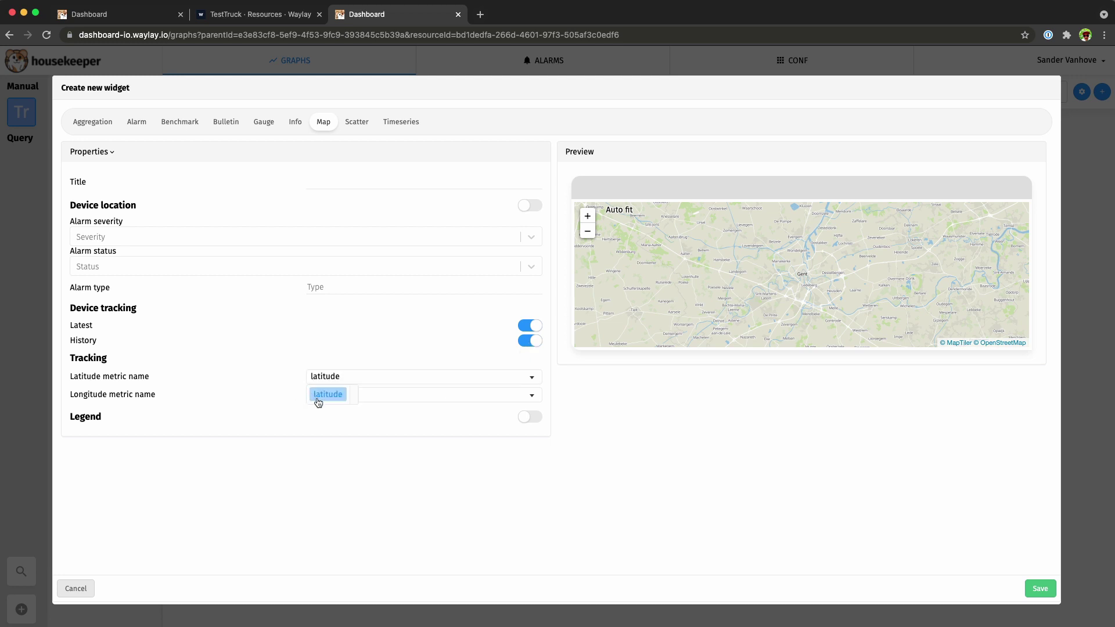
pyautogui.click(380, 396)
pyautogui.click(340, 416)
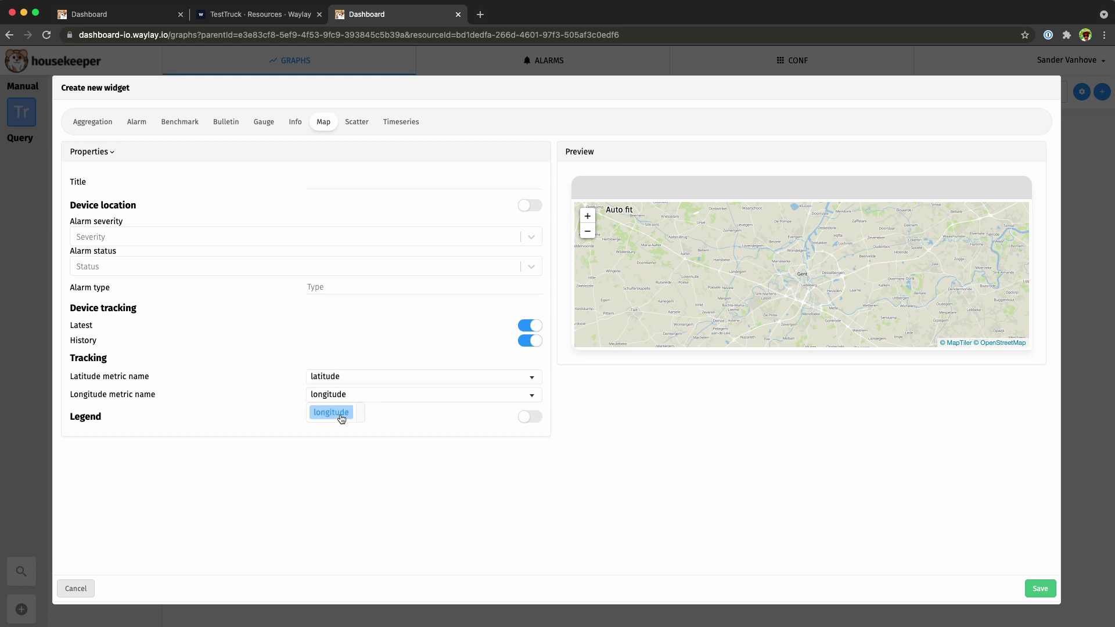
pyautogui.click(1037, 586)
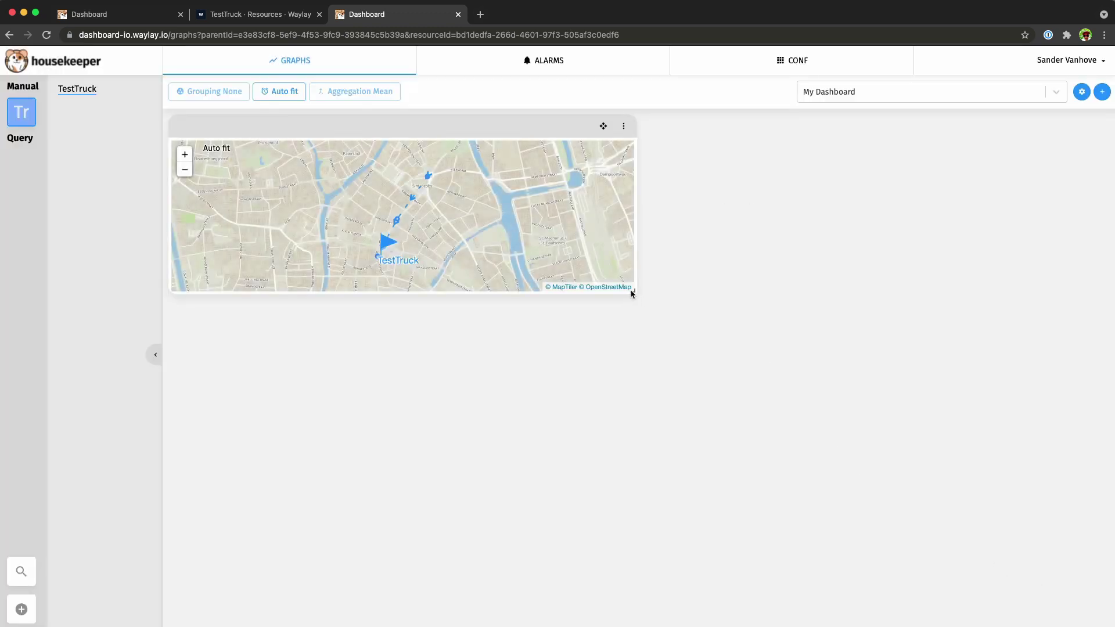
pyautogui.moveTo(635, 292); pyautogui.dragTo(1074, 406)
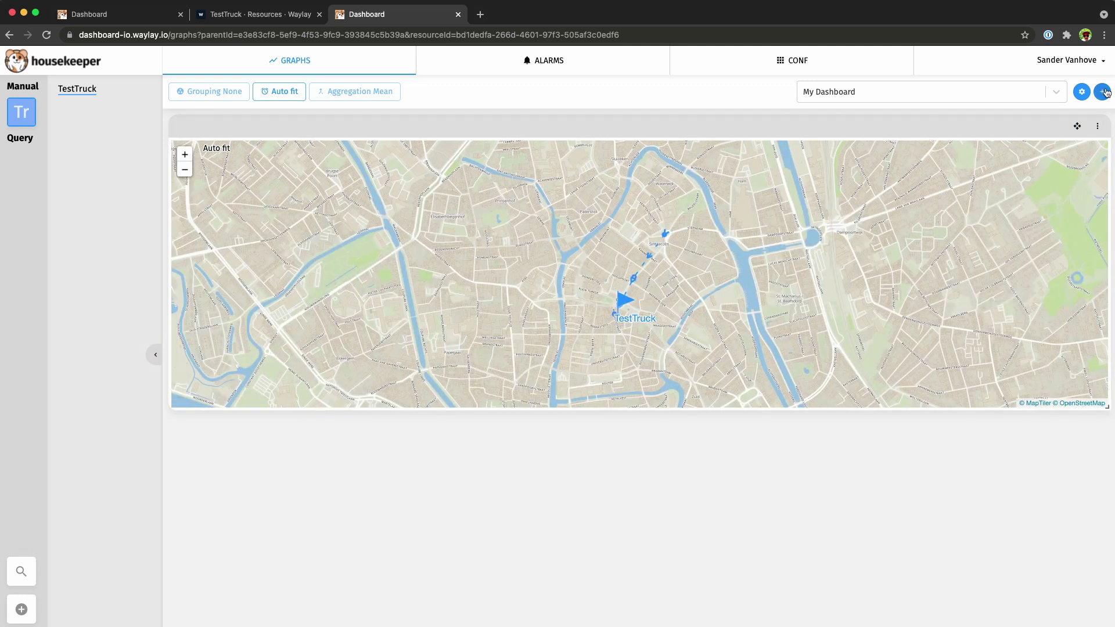
# Add a speed gauge with maximum 150 and thresholds at 69 and 115.5.
pyautogui.click(1102, 92)
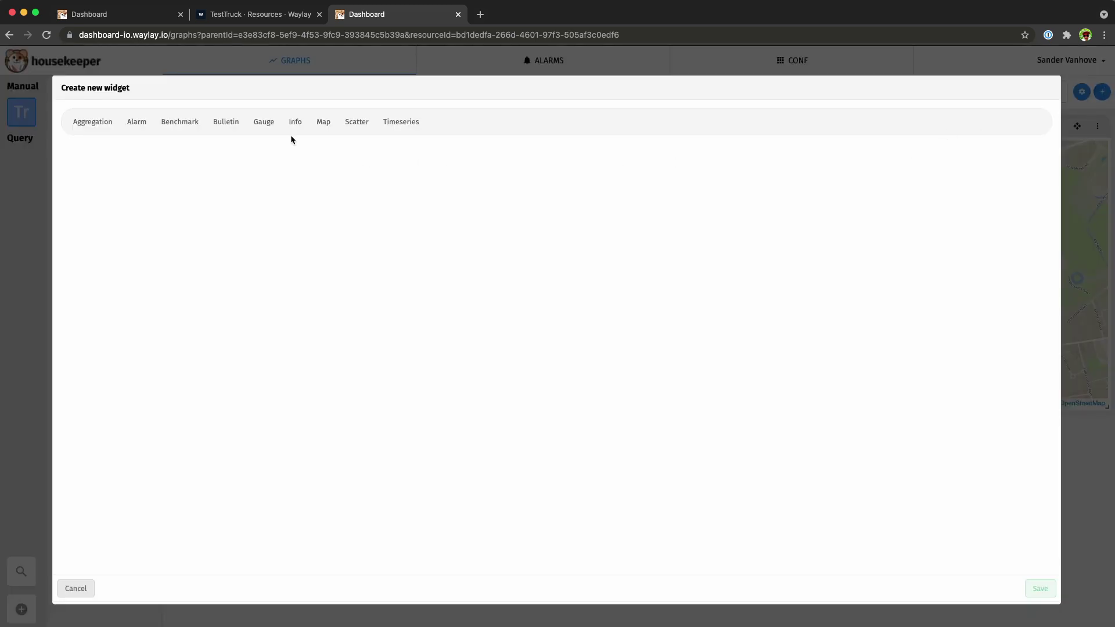
pyautogui.click(268, 127)
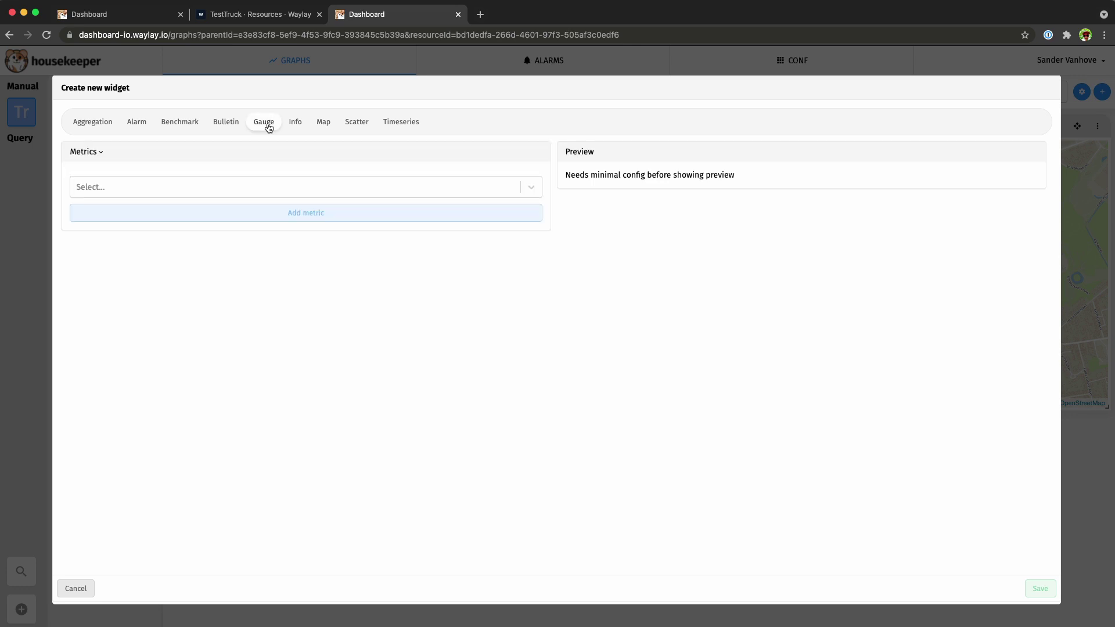
pyautogui.click(207, 184)
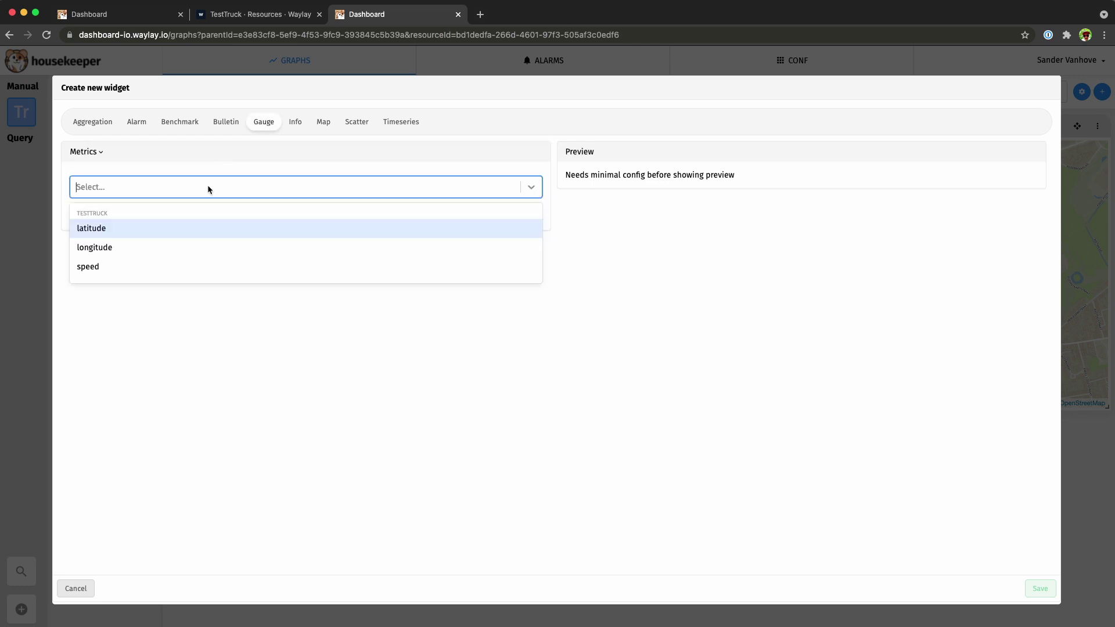
pyautogui.click(103, 267)
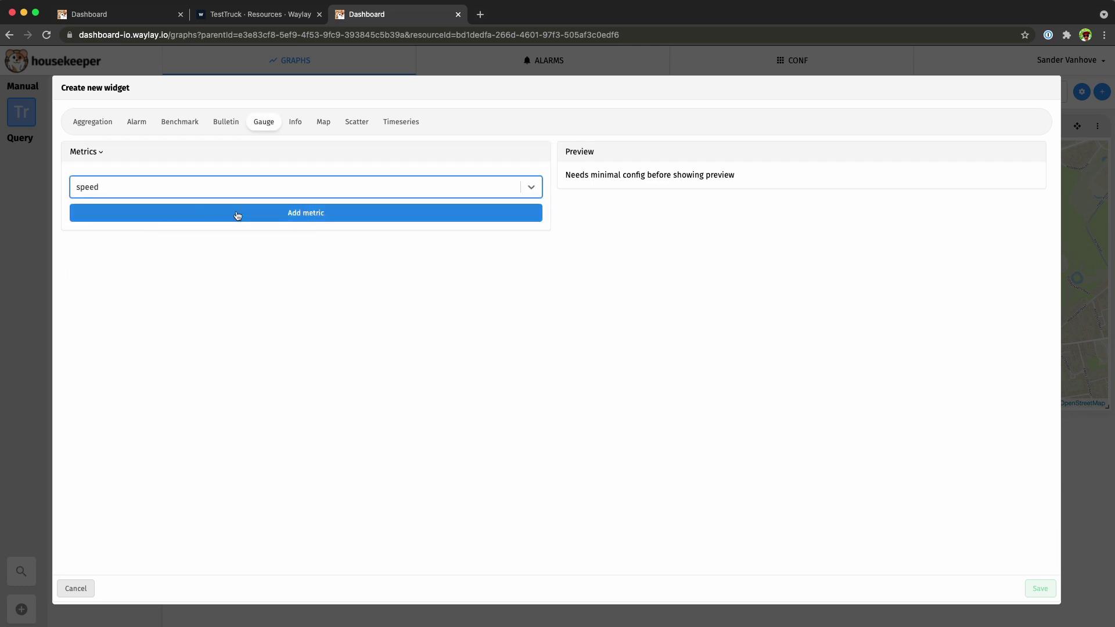
pyautogui.click(262, 214)
pyautogui.click(195, 299)
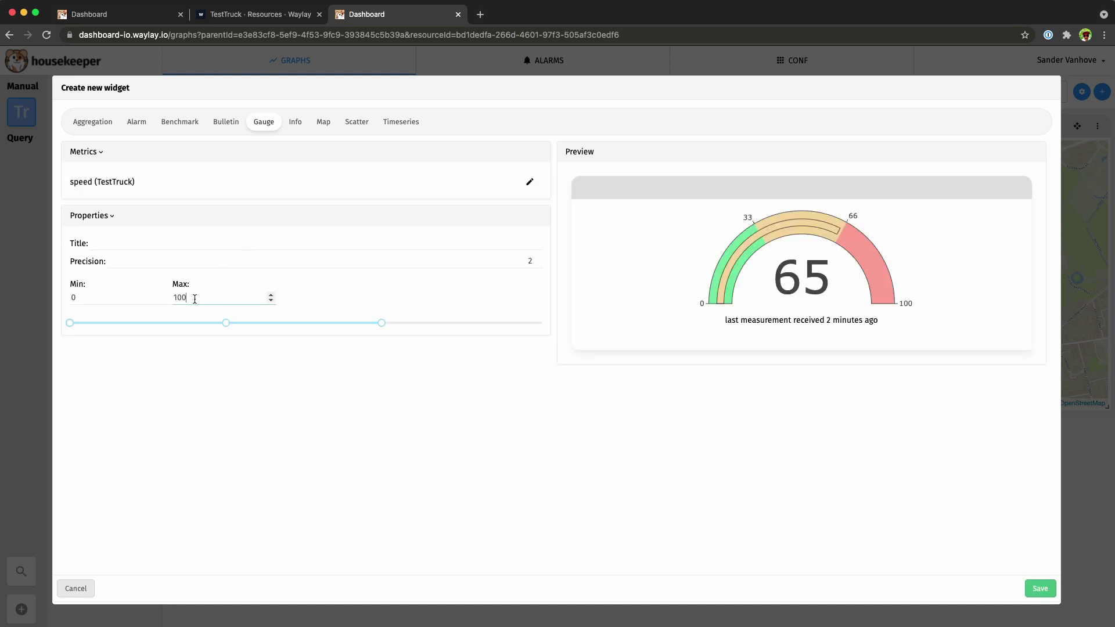
pyautogui.press('BackSpace')
pyautogui.write('5')
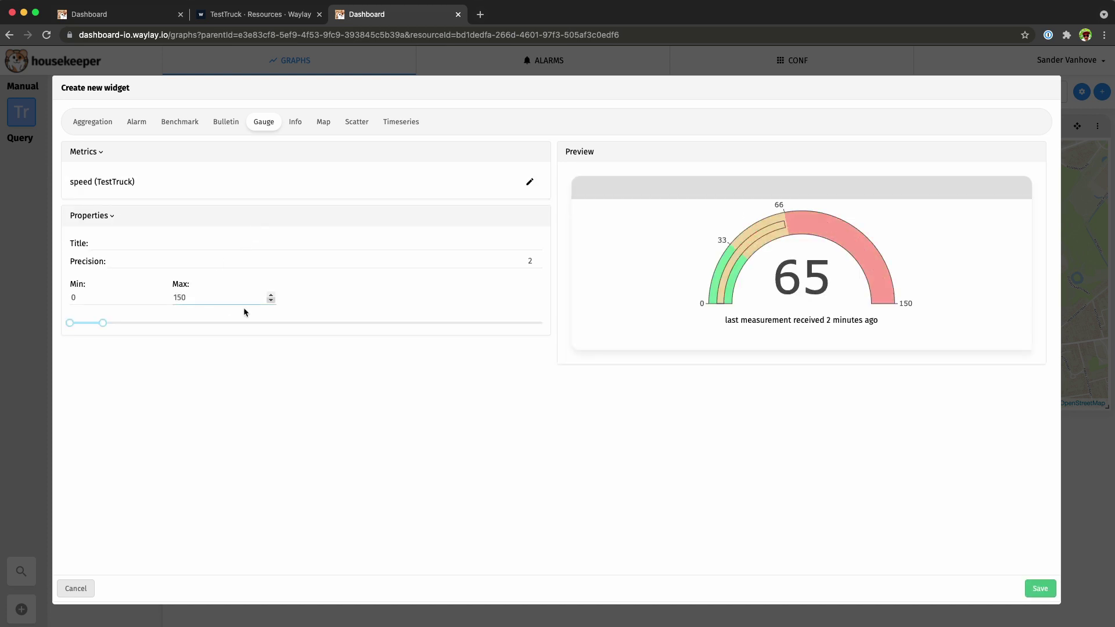
pyautogui.moveTo(103, 324); pyautogui.dragTo(433, 323)
pyautogui.moveTo(103, 323); pyautogui.dragTo(287, 323)
pyautogui.moveTo(65, 323); pyautogui.dragTo(99, 323)
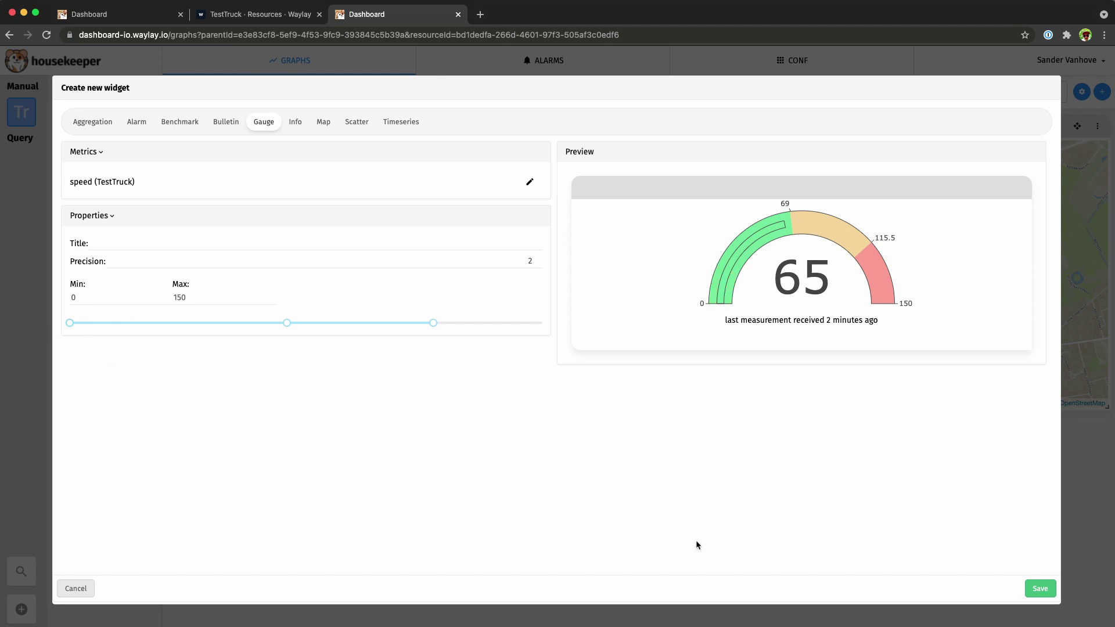
pyautogui.click(1035, 589)
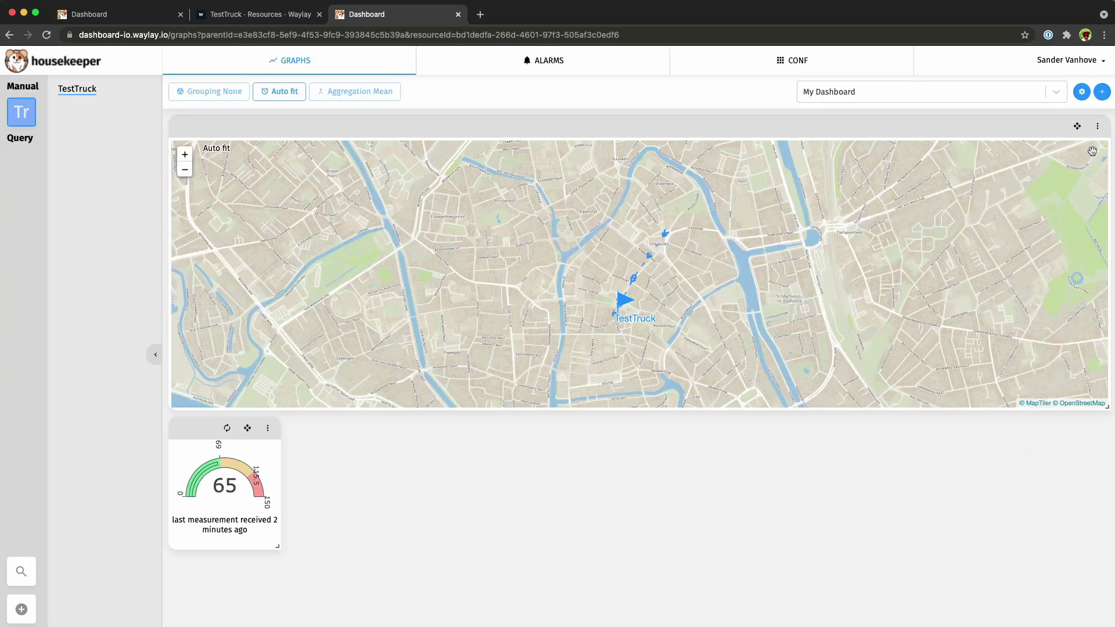
# Add a speed timeseries chart, place it right of the gauge, and widen the gauge.
pyautogui.click(1101, 91)
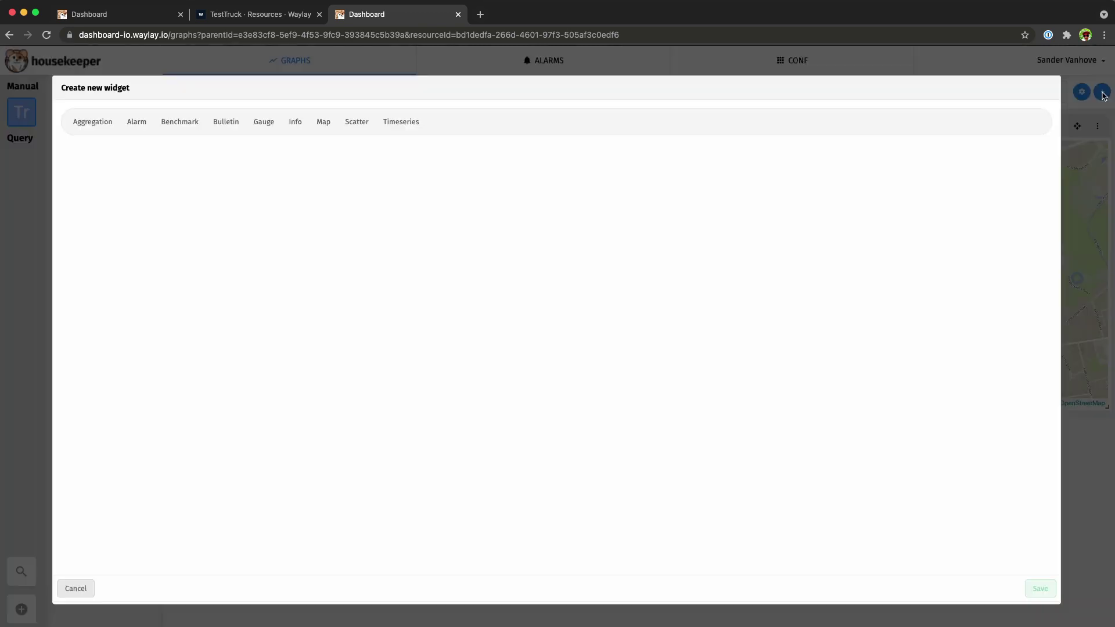
pyautogui.click(405, 129)
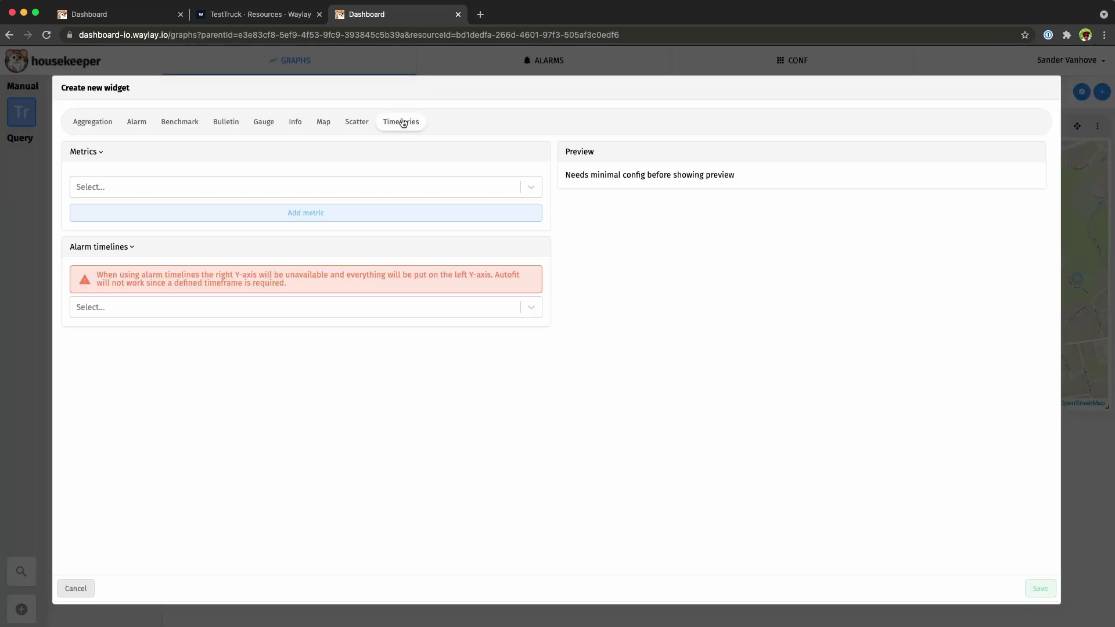
pyautogui.click(372, 186)
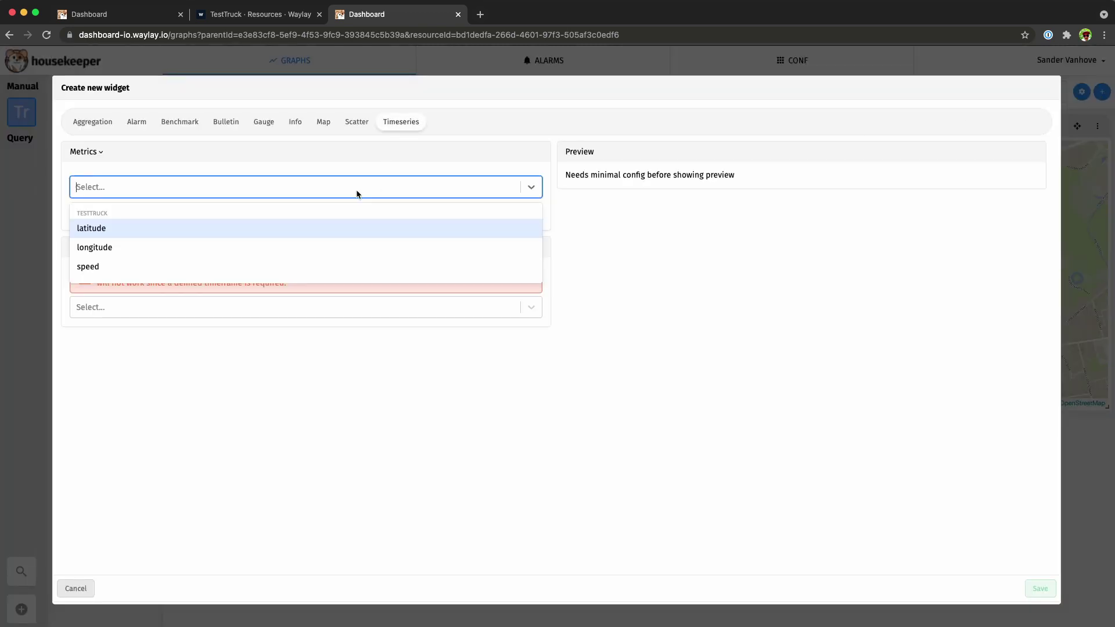
pyautogui.click(124, 265)
pyautogui.click(227, 305)
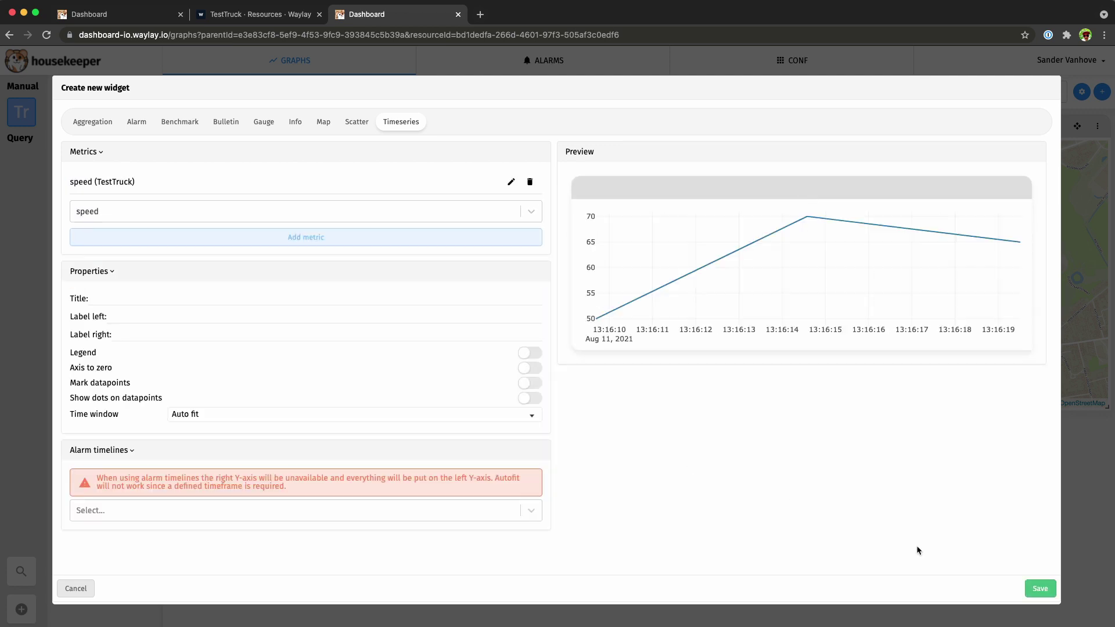
pyautogui.click(1040, 588)
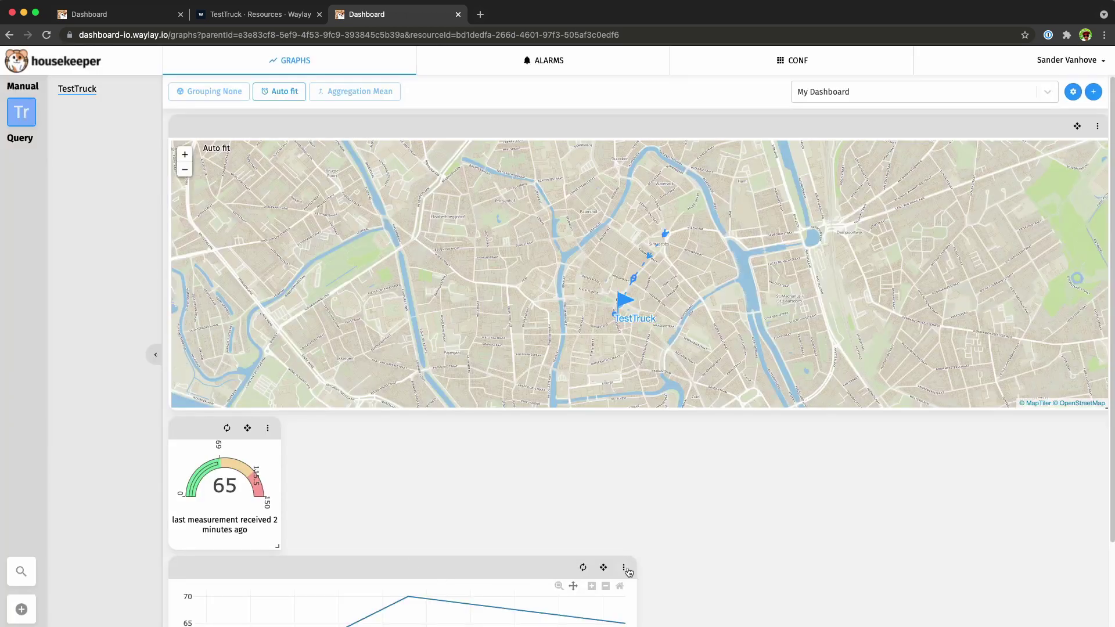
pyautogui.moveTo(615, 561); pyautogui.dragTo(1074, 453)
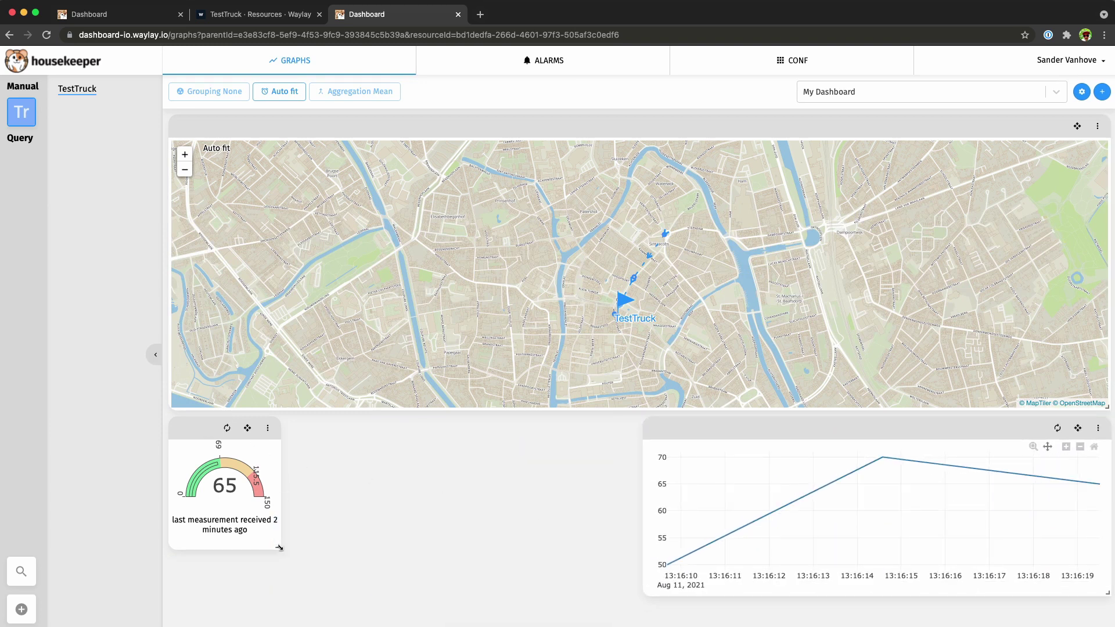
pyautogui.moveTo(279, 547); pyautogui.dragTo(637, 594)
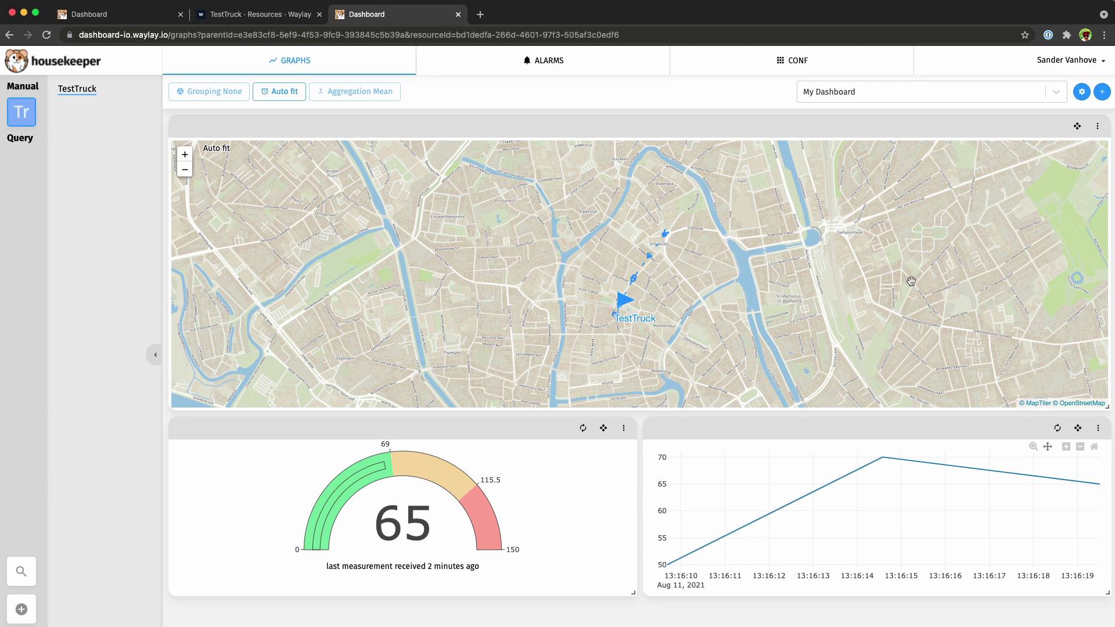
# Publish the current dashboard with the name 'Trucks' from the gear options.
pyautogui.click(1081, 92)
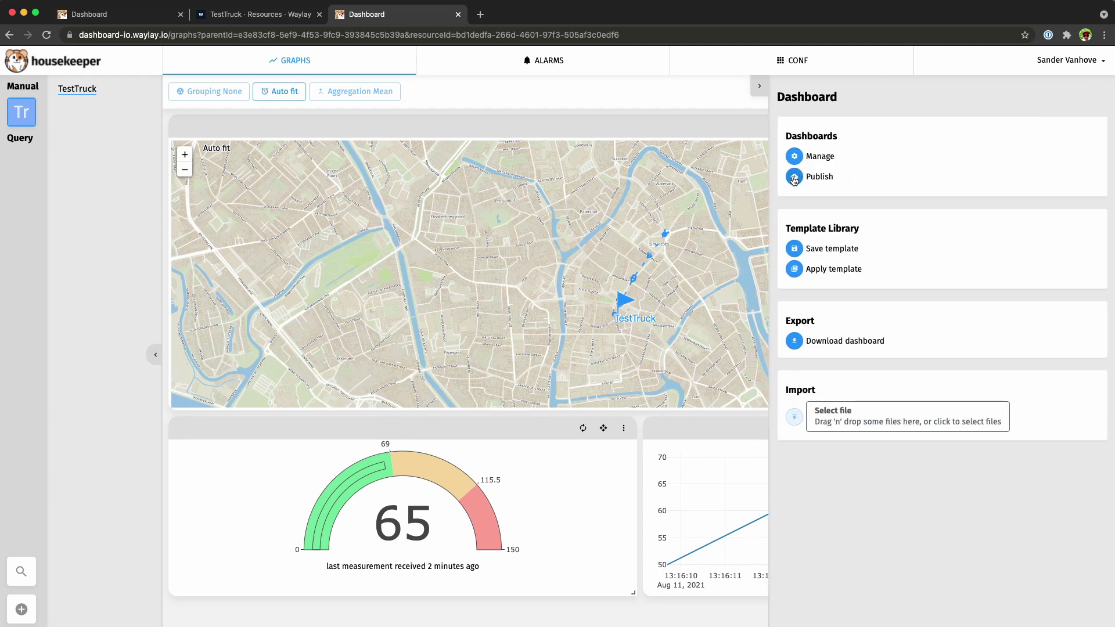
pyautogui.click(794, 177)
pyautogui.click(546, 116)
pyautogui.write('Trucks')
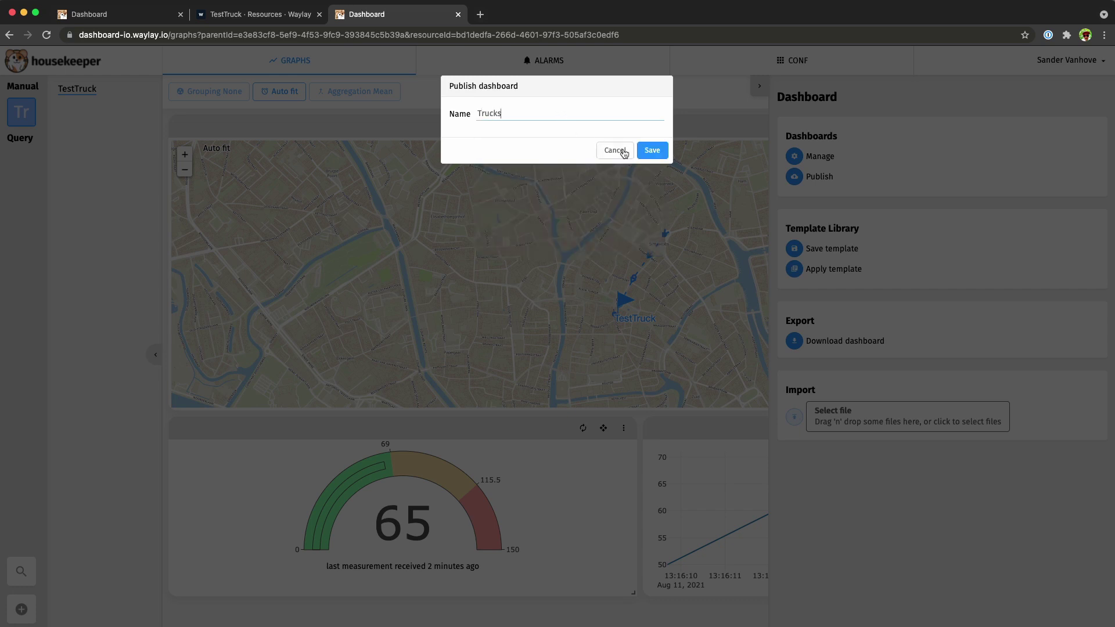
pyautogui.click(652, 150)
# Close the options panel and select Trucks in the dashboard selector.
pyautogui.click(766, 87)
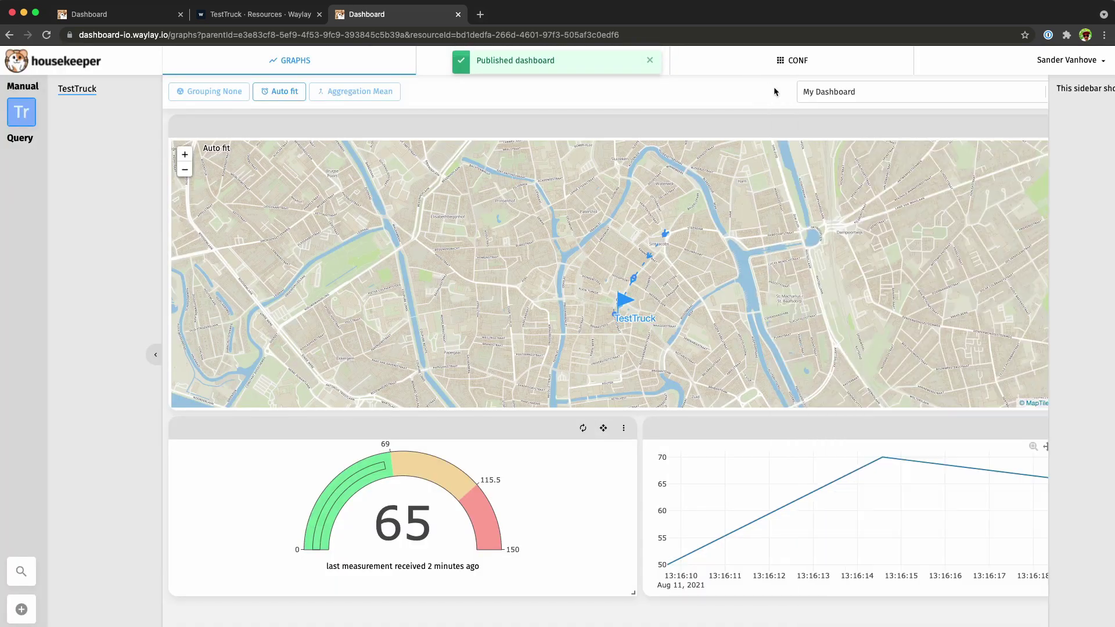
pyautogui.click(834, 93)
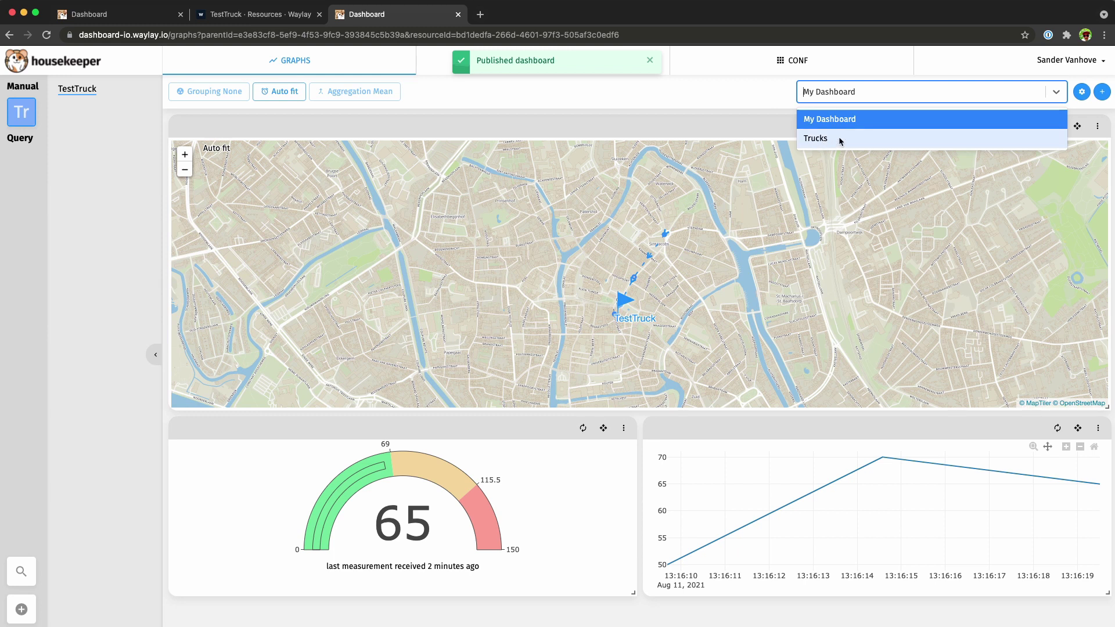
pyautogui.click(839, 138)
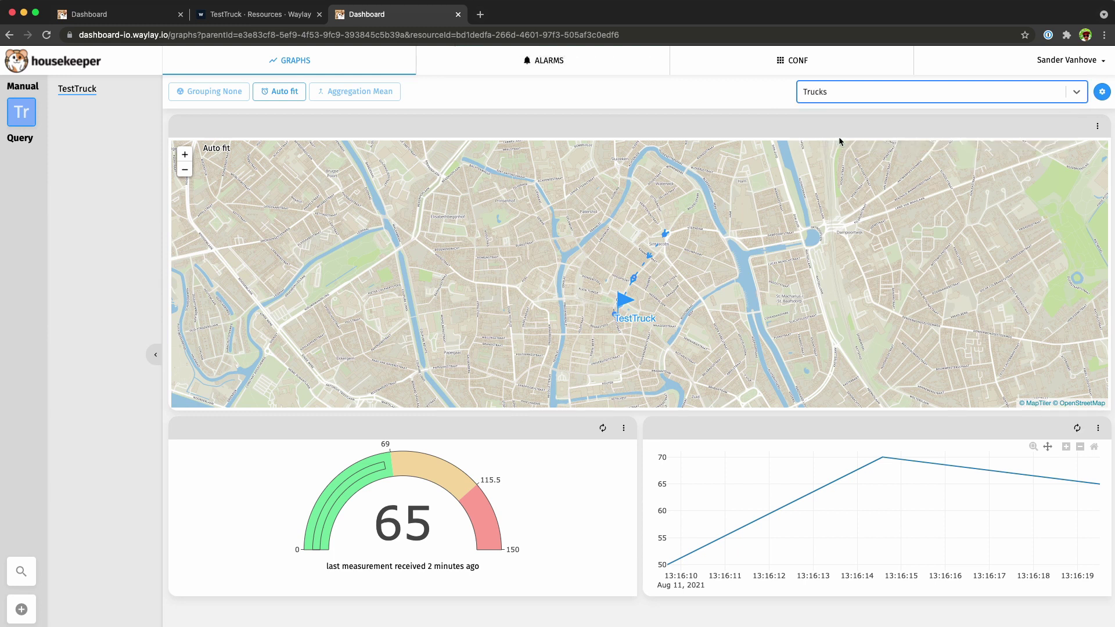